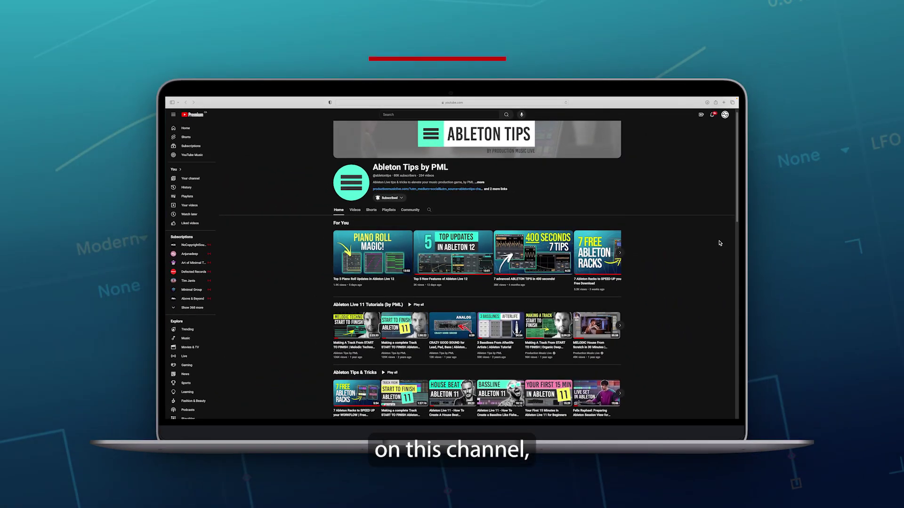
pyautogui.scroll(-4, 719, 243)
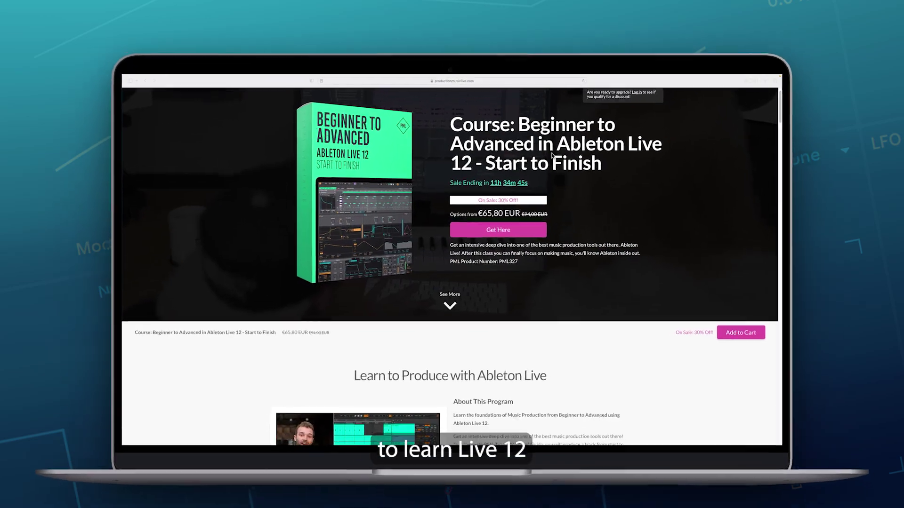
pyautogui.scroll(-5, 553, 155)
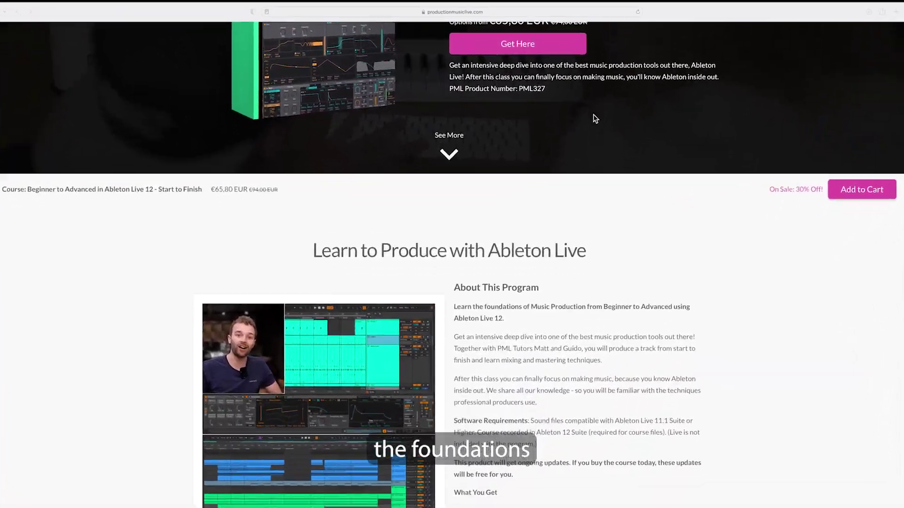
pyautogui.scroll(-5, 631, 87)
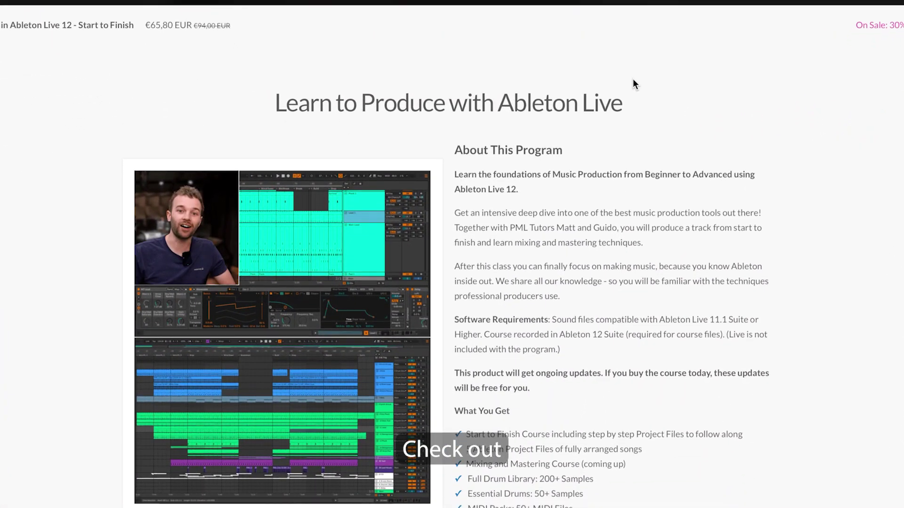
pyautogui.scroll(-6, 633, 83)
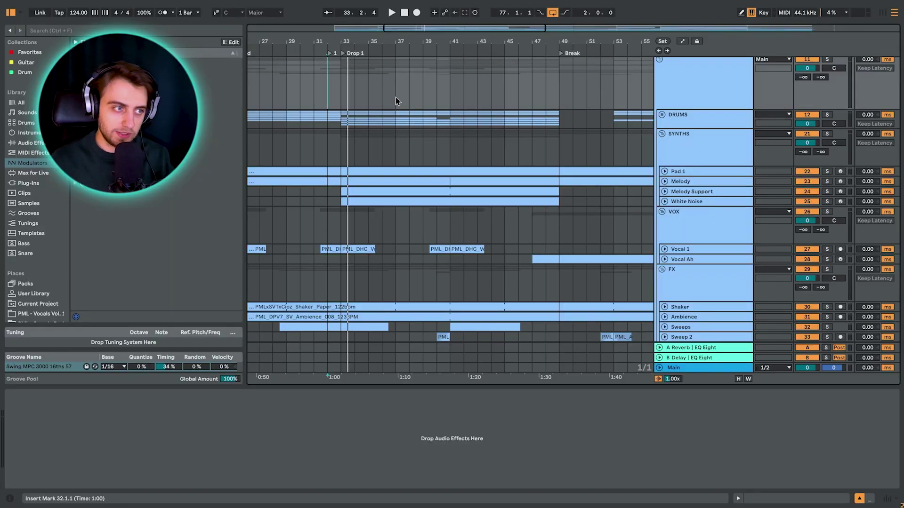
# Play the section at Drop 1, inspect the notes of the Bass clip starting at bar 33, and return to the track's devices.
pyautogui.press('space')
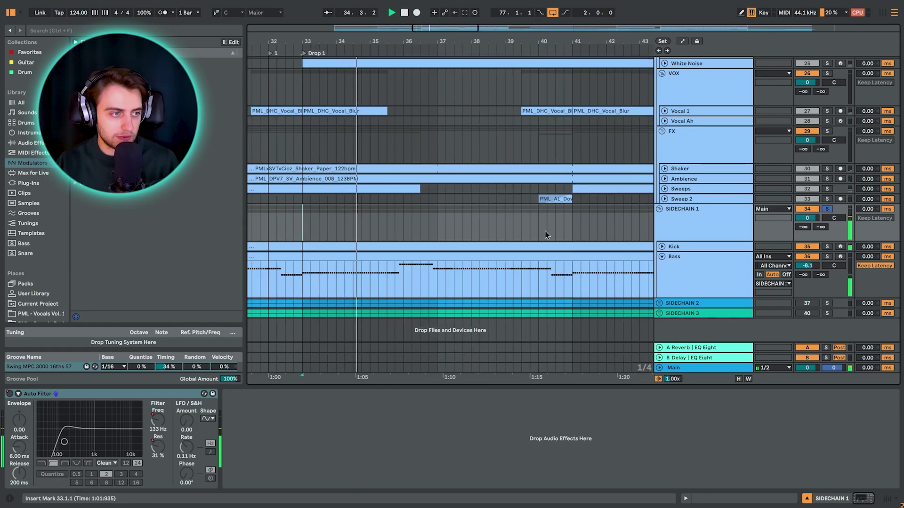
pyautogui.click(690, 273)
pyautogui.click(470, 259)
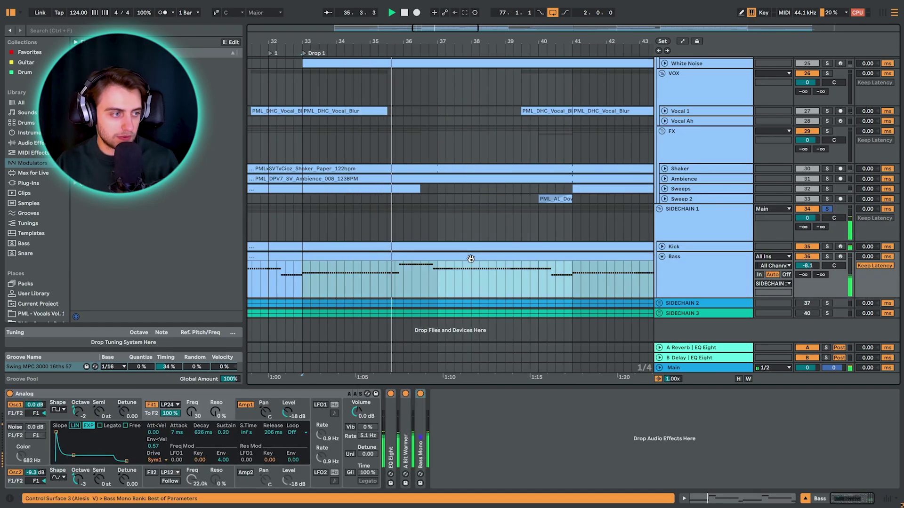
pyautogui.doubleClick(470, 258)
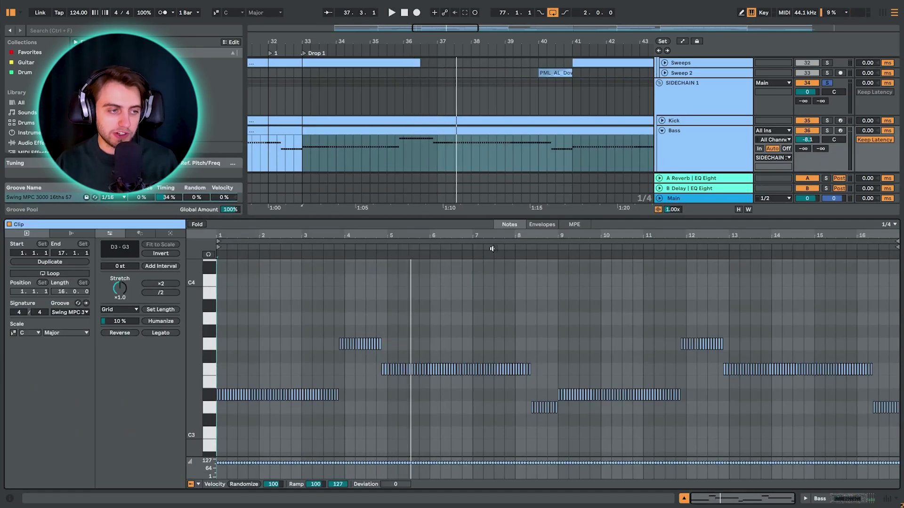
pyautogui.hotkey('shift', 'Tab')
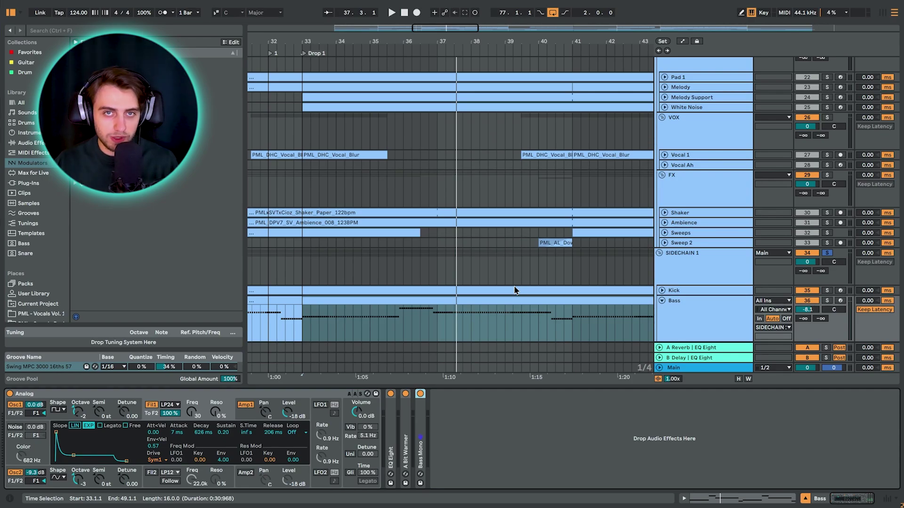
# Unfold the Kick track and set the playback start to bar 33 on the Bass track.
pyautogui.click(104, 31)
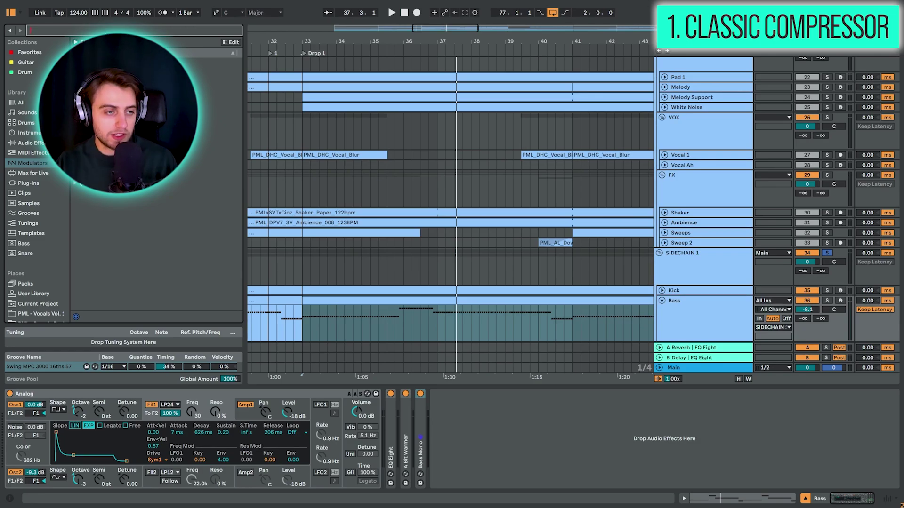
pyautogui.click(687, 313)
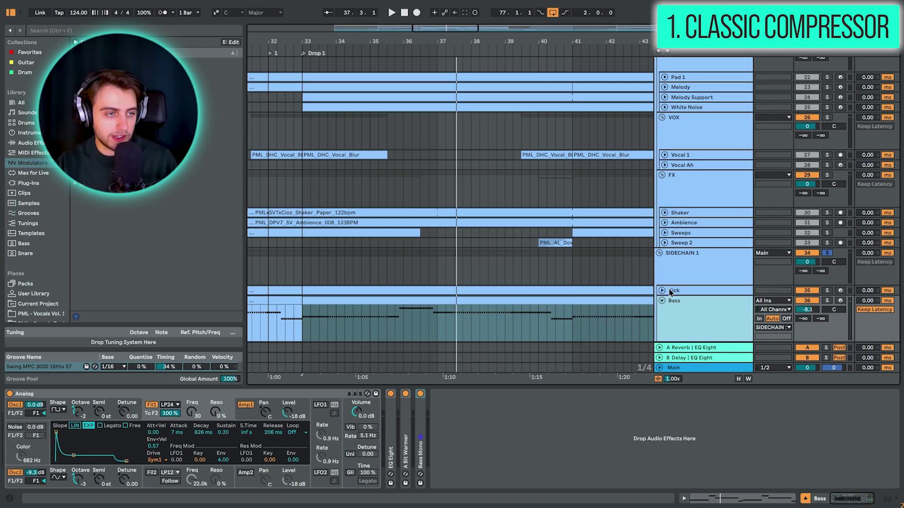
pyautogui.click(669, 290)
pyautogui.click(305, 259)
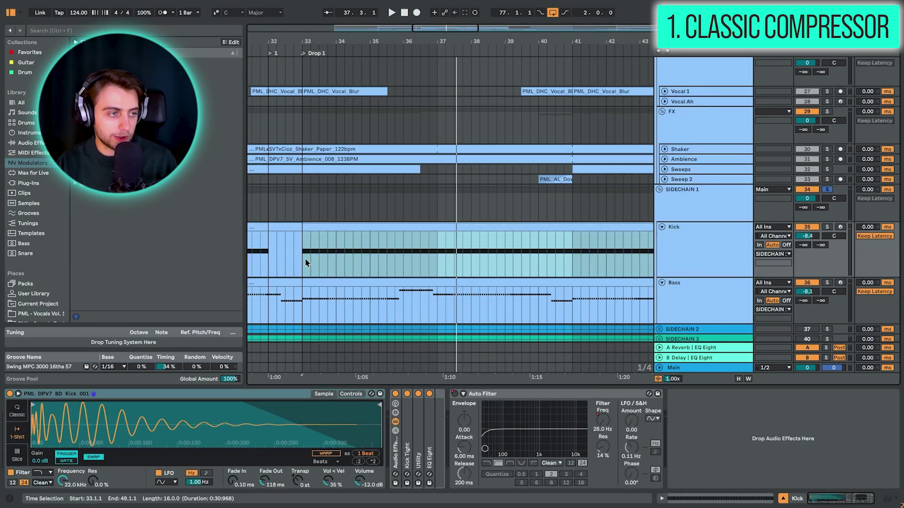
pyautogui.click(303, 302)
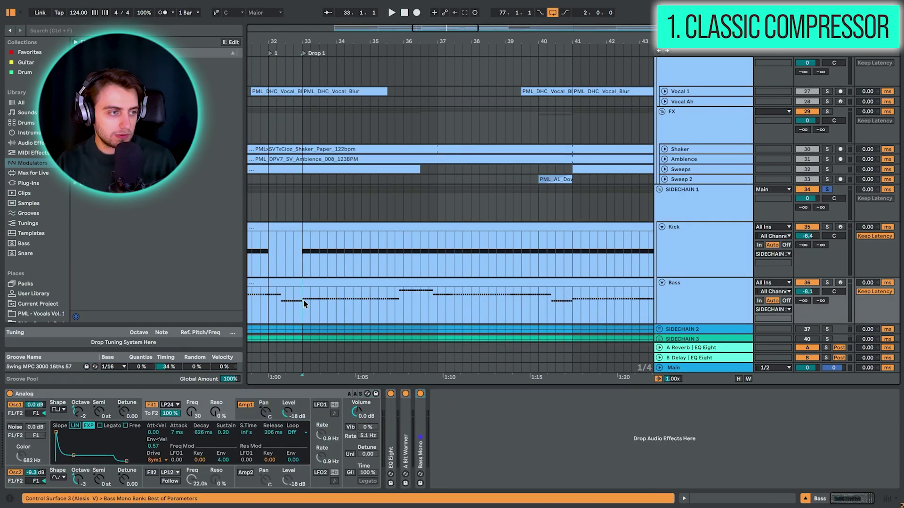
# Find the stock Compressor in the browser and add it to the end of the Bass track's device chain.
pyautogui.click(86, 31)
pyautogui.write('COMPRES')
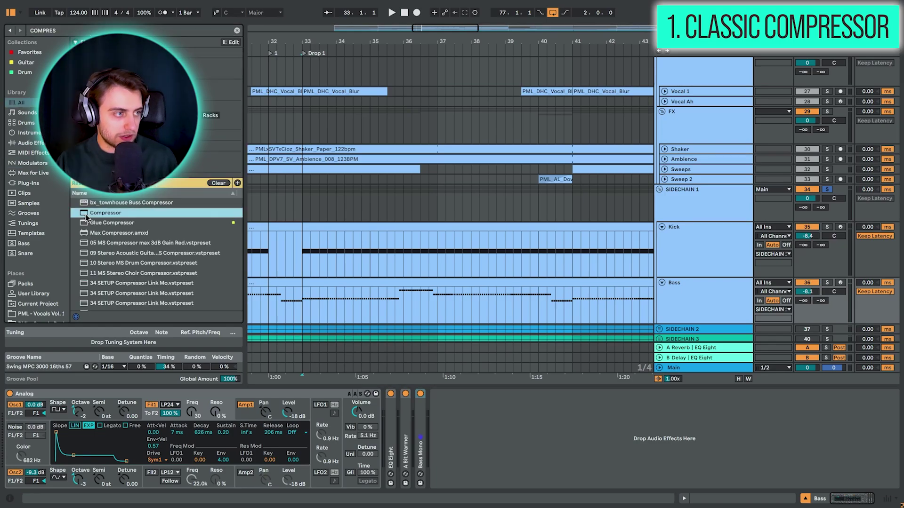
pyautogui.moveTo(230, 242); pyautogui.dragTo(466, 447)
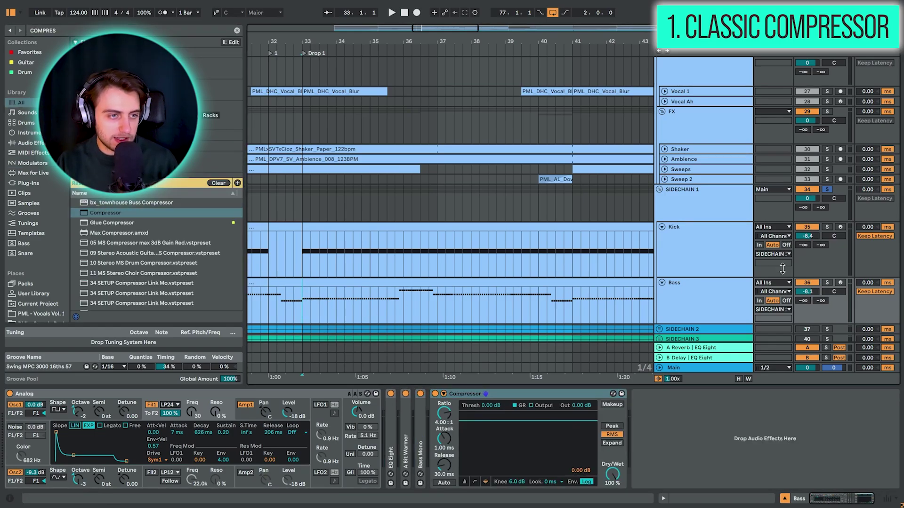
# Play the bass from bar 33 and check its signal in the Compressor's display modes, ending on the activity view.
pyautogui.press('space')
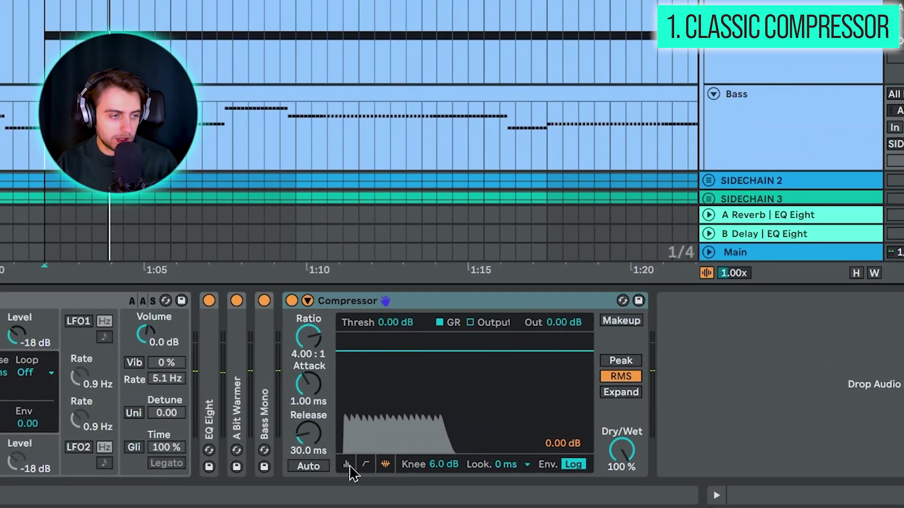
pyautogui.click(346, 464)
pyautogui.click(365, 465)
pyautogui.click(385, 465)
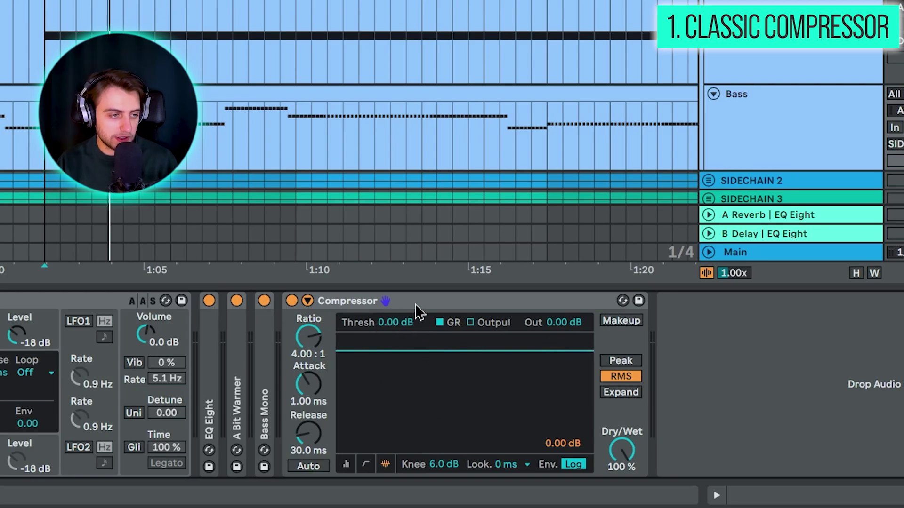
pyautogui.press('space')
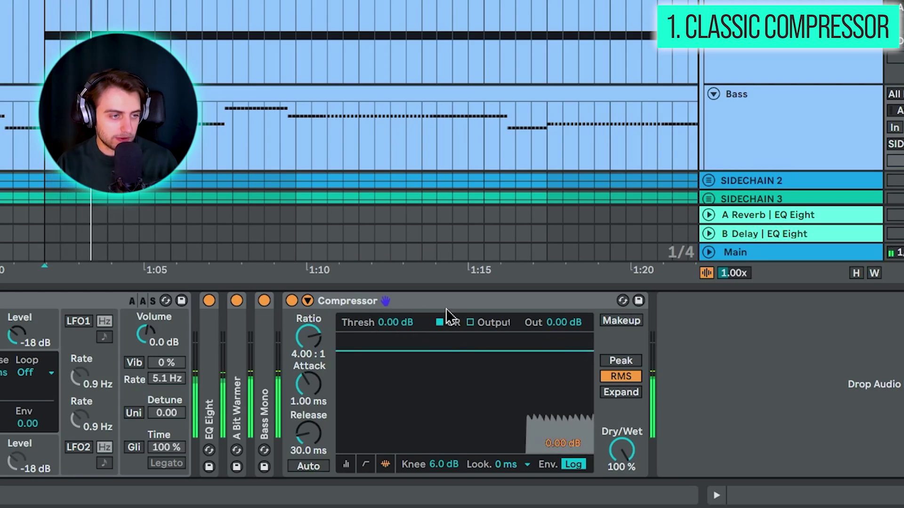
pyautogui.press('space')
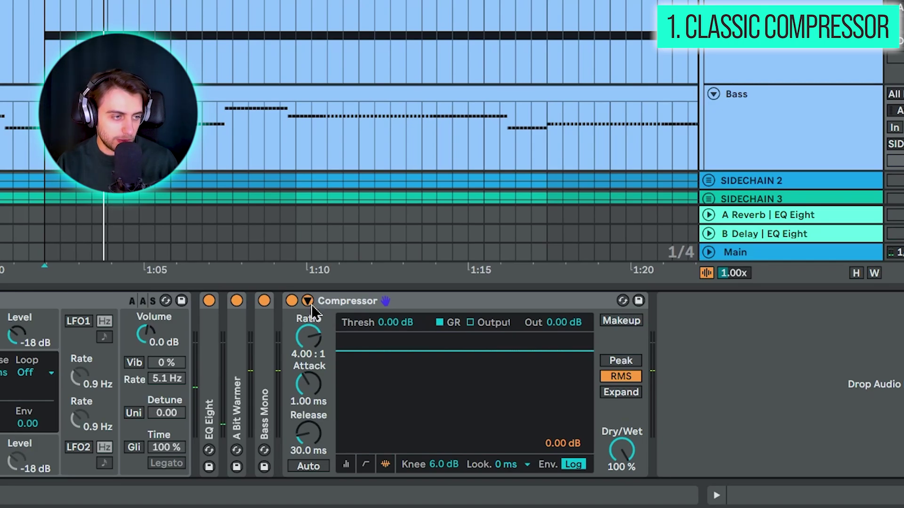
# Enable the Compressor's sidechain on the Bass track and choose the Kick of the SIDECHAIN 1 group as its audio source.
pyautogui.click(307, 301)
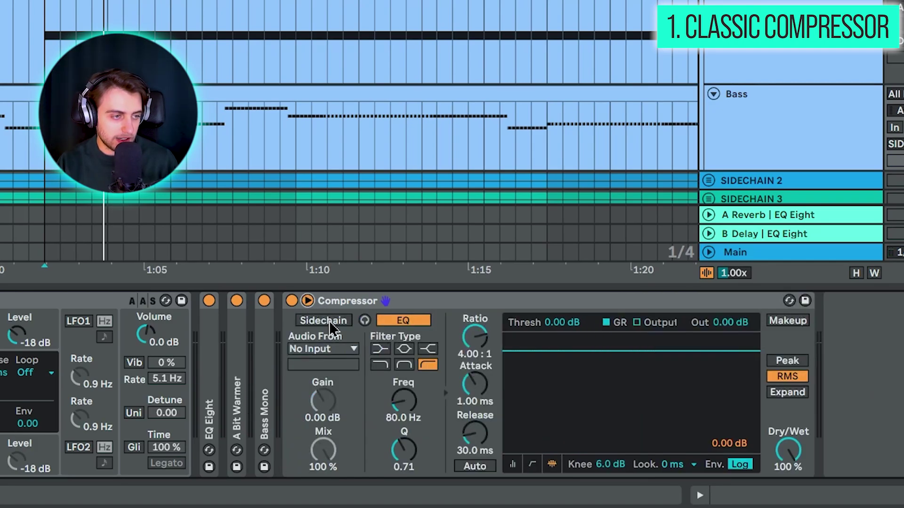
pyautogui.click(333, 321)
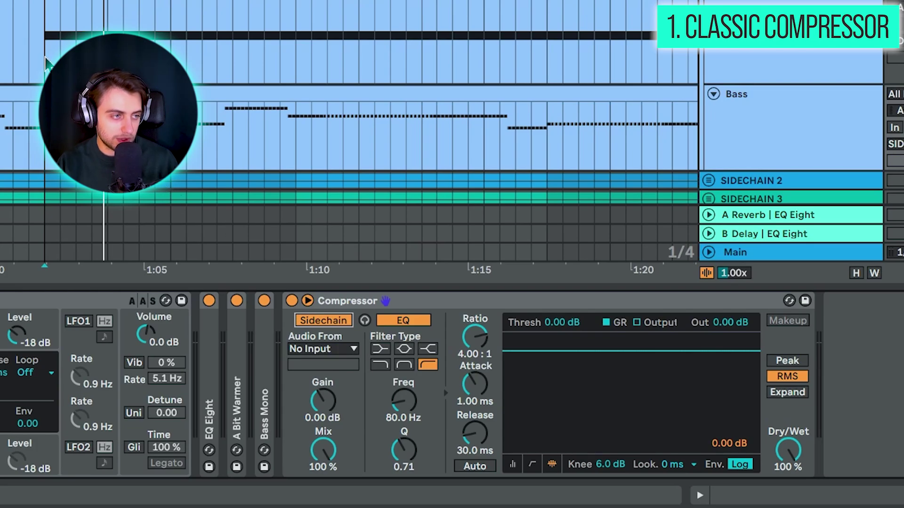
pyautogui.click(732, 52)
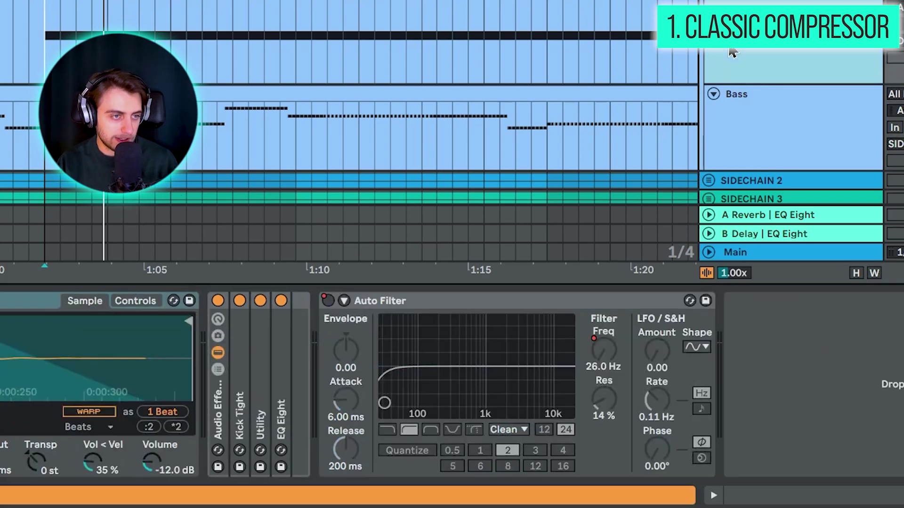
pyautogui.click(729, 132)
pyautogui.click(351, 350)
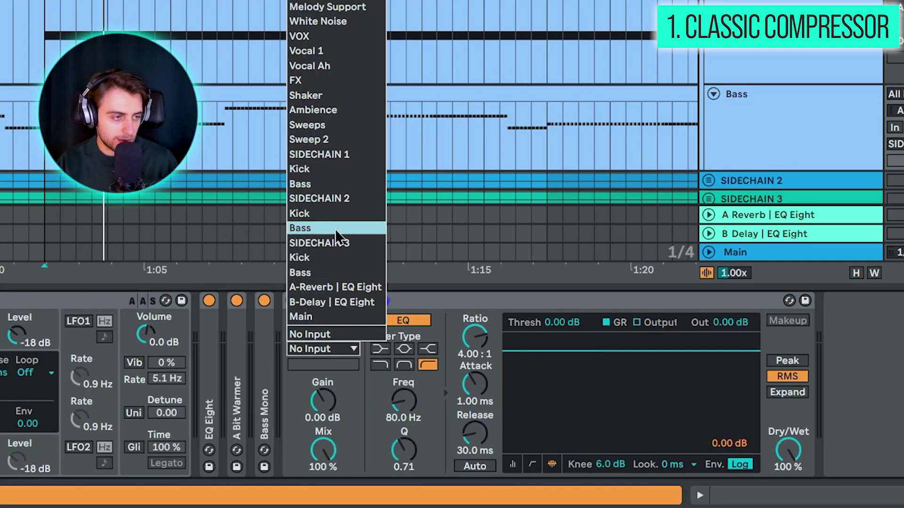
pyautogui.click(330, 169)
# Lower the Compressor's threshold to -34.0 dB while playing the kick and bass.
pyautogui.press('space')
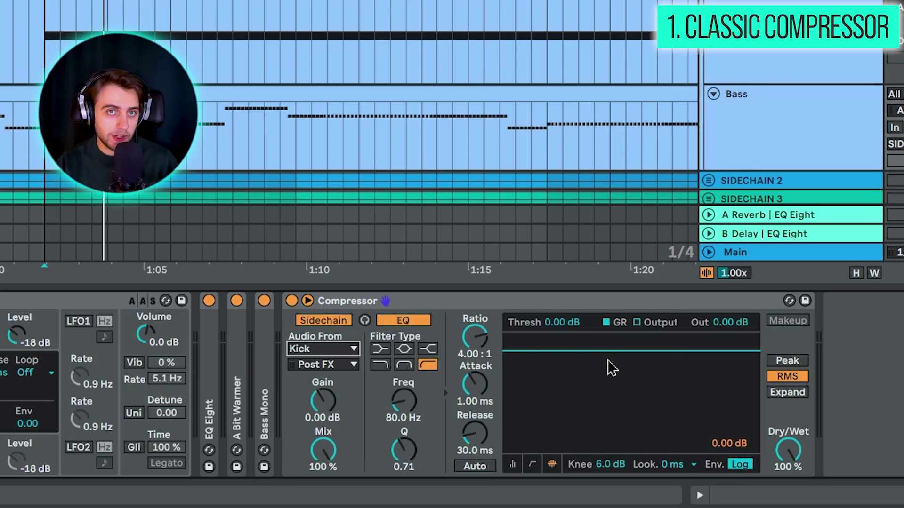
pyautogui.moveTo(567, 324); pyautogui.dragTo(571, 391)
pyautogui.doubleClick(567, 323)
pyautogui.press('space')
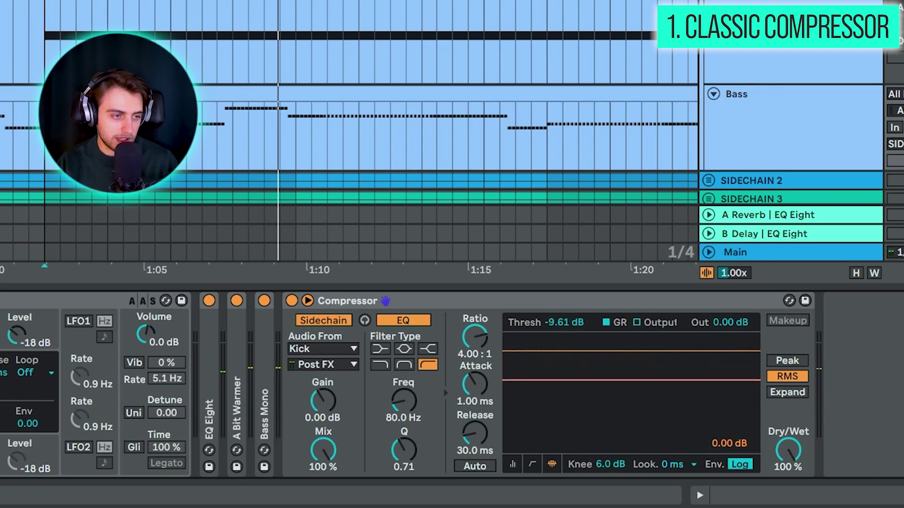
pyautogui.press('space')
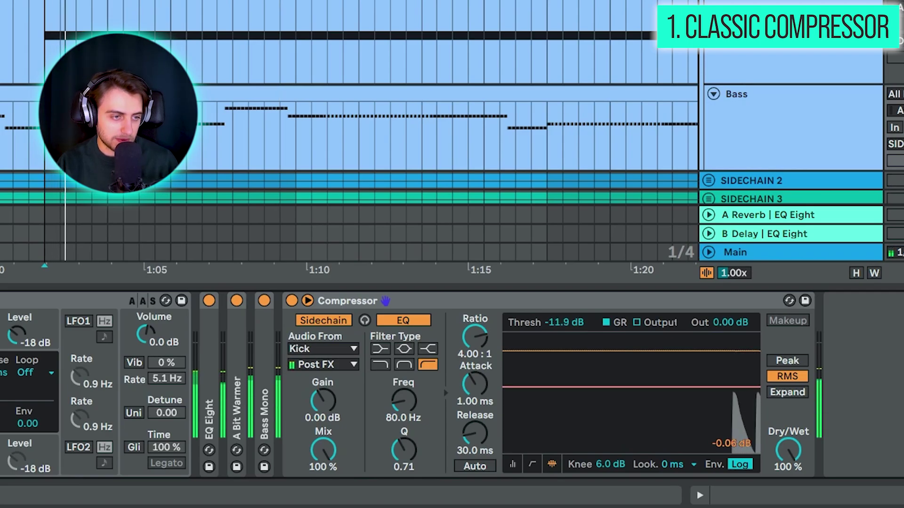
pyautogui.moveTo(571, 387); pyautogui.dragTo(566, 427)
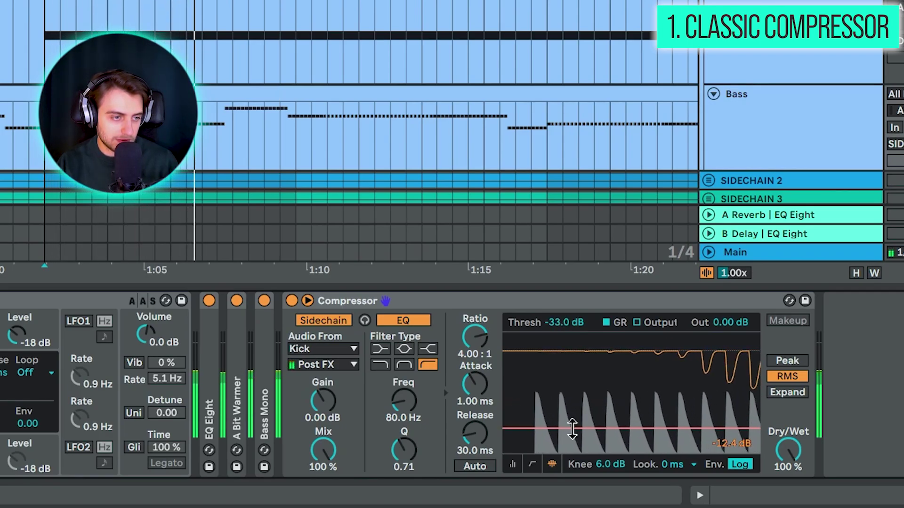
pyautogui.press('space')
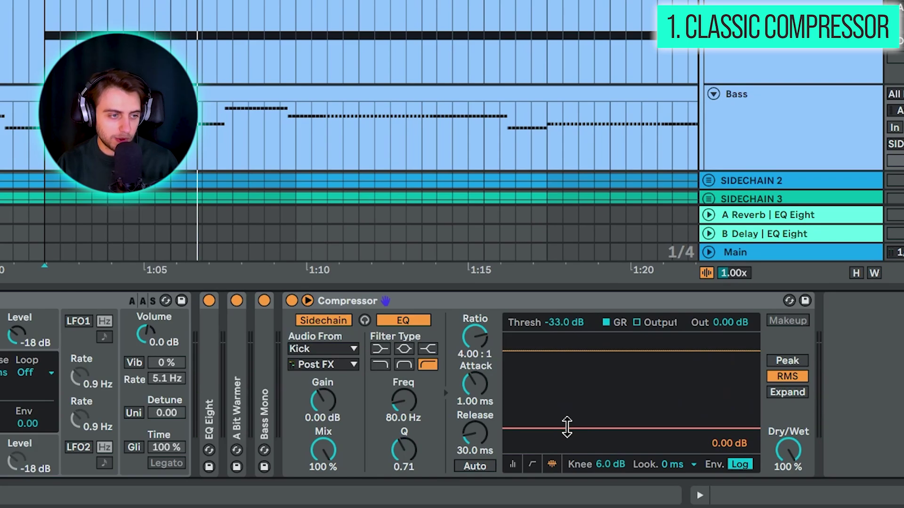
pyautogui.press('space')
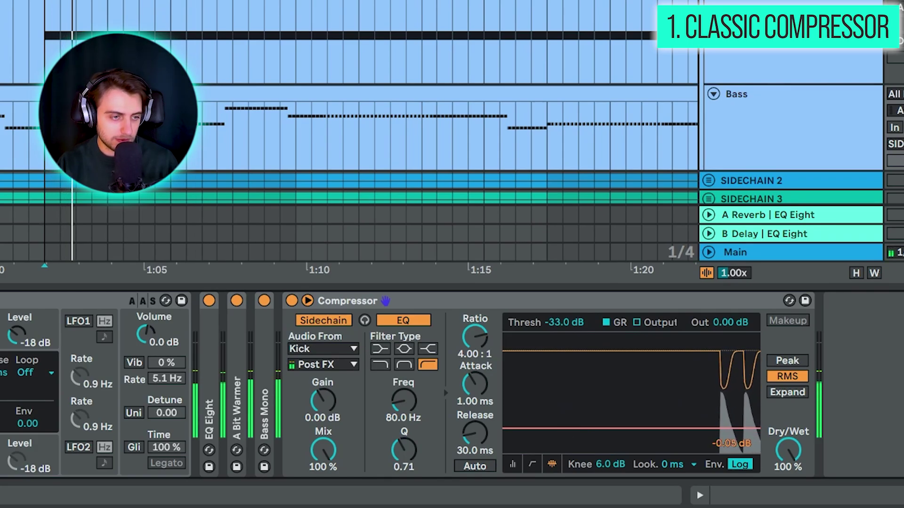
pyautogui.moveTo(567, 427); pyautogui.dragTo(568, 429)
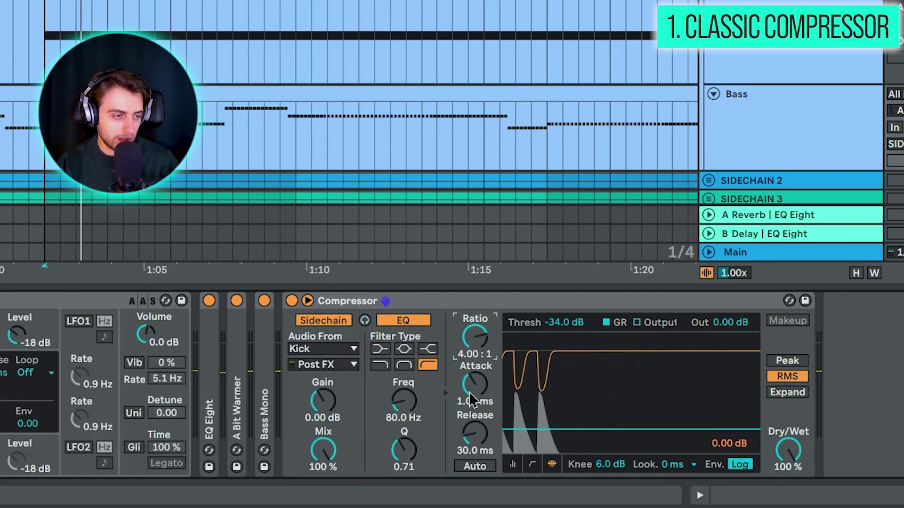
# Set the Compressor's attack to 0.01 ms and its release to 68.4 ms while the loop plays.
pyautogui.click(467, 425)
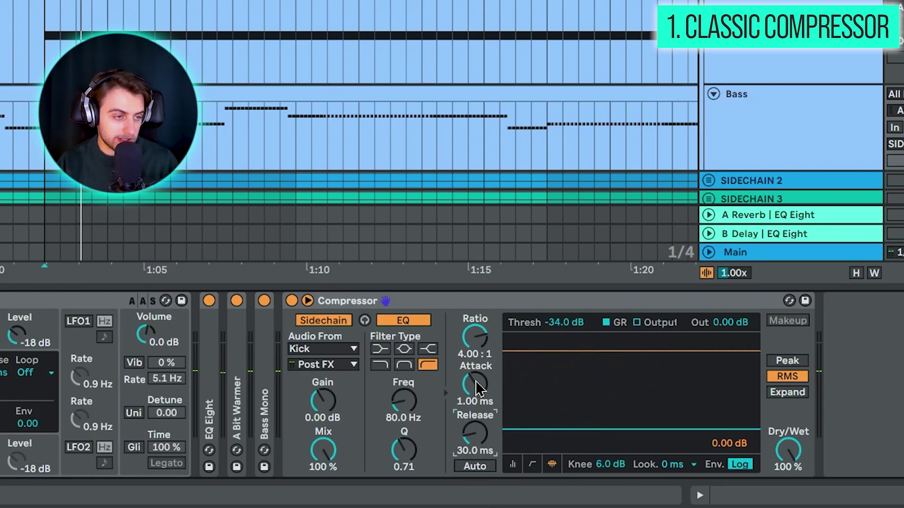
pyautogui.press('space')
pyautogui.moveTo(477, 389); pyautogui.dragTo(476, 420)
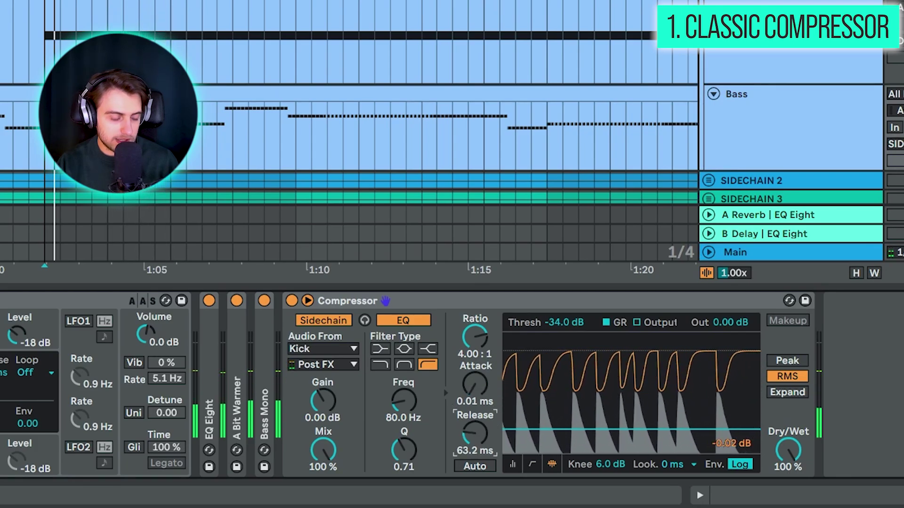
pyautogui.moveTo(474, 433); pyautogui.dragTo(474, 430)
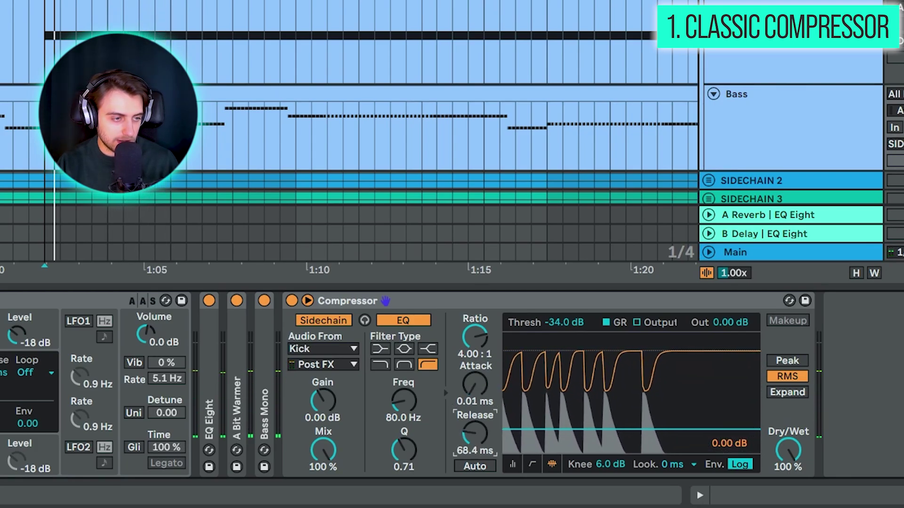
# Set the sidechain EQ filter frequency to 639 Hz and the Compressor's threshold to -59.2 dB during playback.
pyautogui.moveTo(575, 329)
pyautogui.mouseDown()
pyautogui.moveTo(575, 310)
pyautogui.moveTo(566, 324)
pyautogui.mouseUp()
pyautogui.press('space')
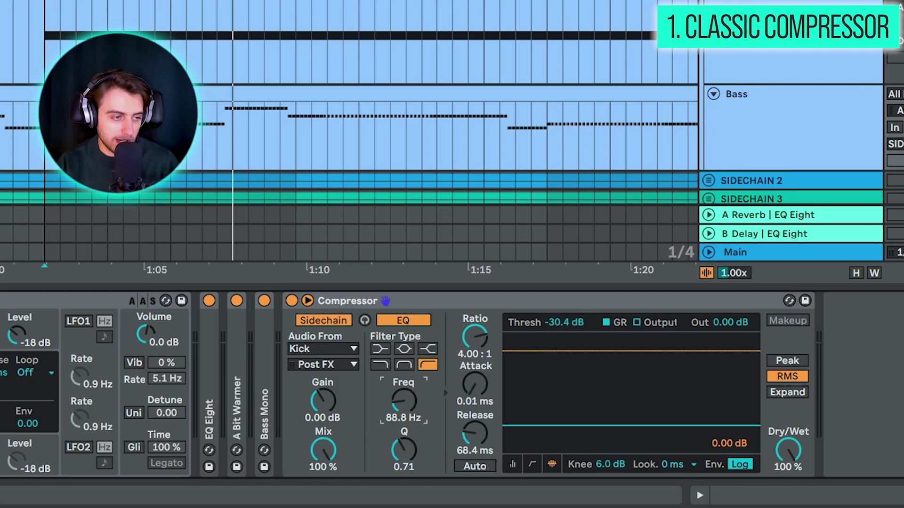
pyautogui.moveTo(404, 401); pyautogui.dragTo(404, 432)
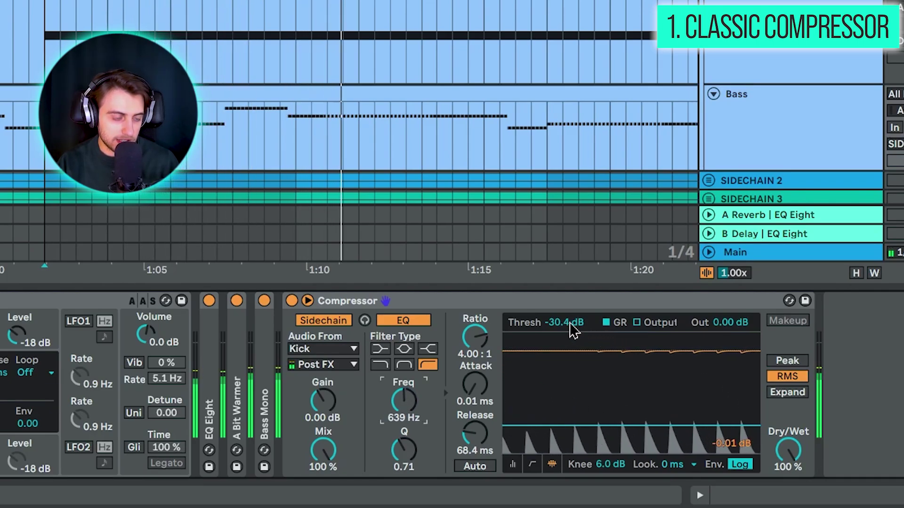
pyautogui.moveTo(571, 328); pyautogui.dragTo(609, 383)
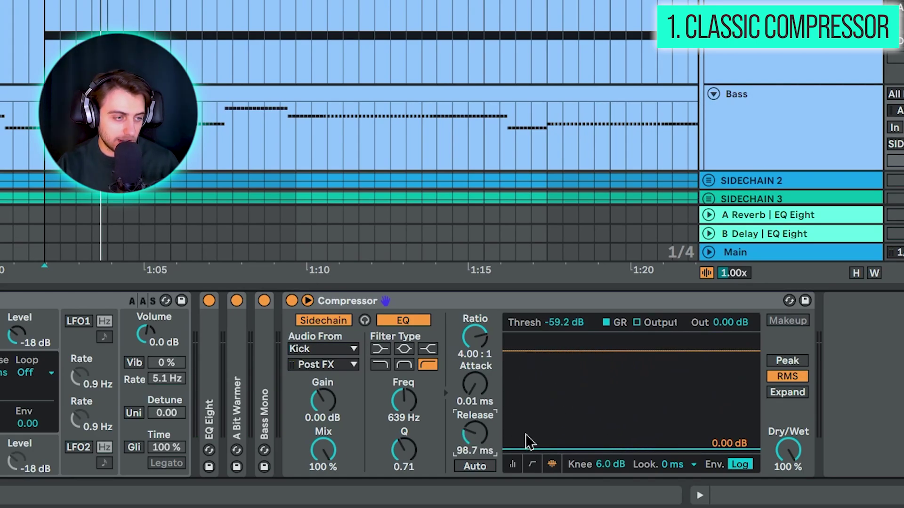
# Set the Compressor's threshold to -52.2 dB and its ratio to about 4.85:1 while auditioning the kick and bass.
pyautogui.moveTo(566, 325); pyautogui.dragTo(566, 315)
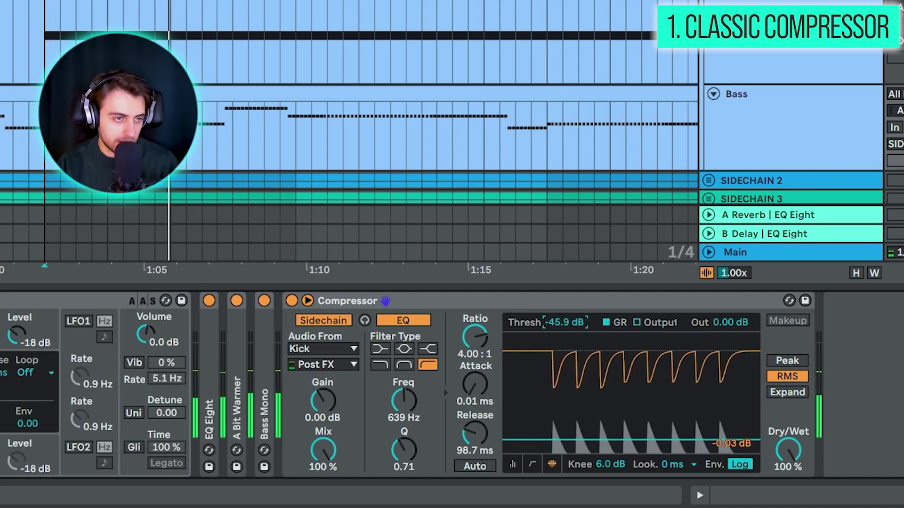
pyautogui.press('space')
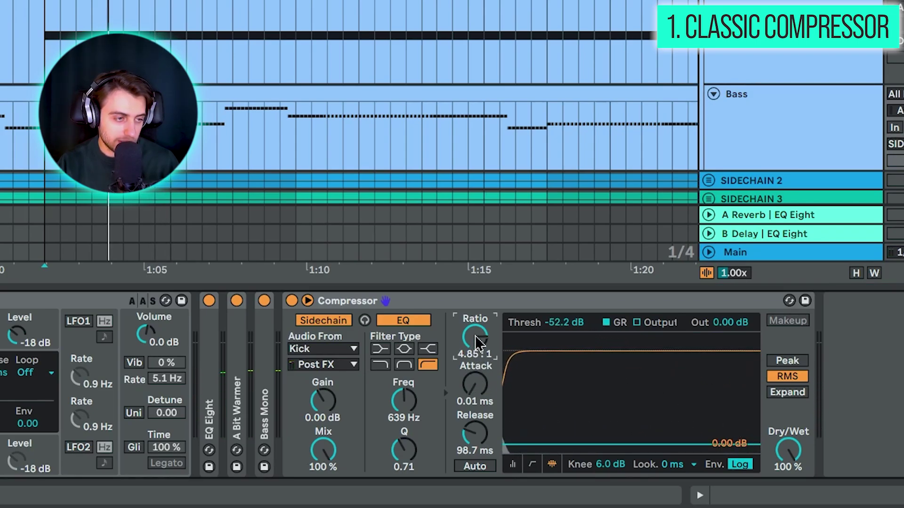
pyautogui.press('space')
# Try a lower Dry/Wet mix on the Compressor during playback and reset it to its default.
pyautogui.moveTo(788, 451); pyautogui.dragTo(788, 486)
pyautogui.press('space')
pyautogui.doubleClick(789, 451)
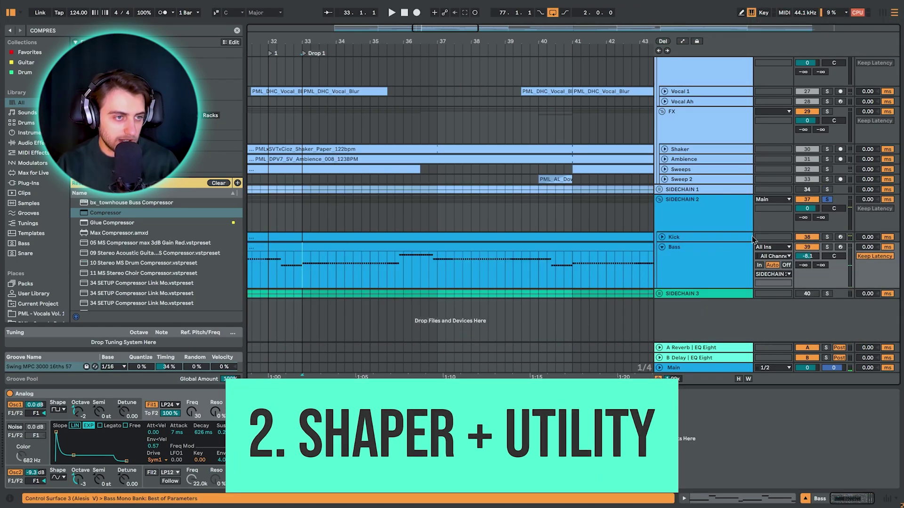
# Play back the kick and bass of the SIDECHAIN 2 group without sidechaining.
pyautogui.press('space')
pyautogui.press('space')
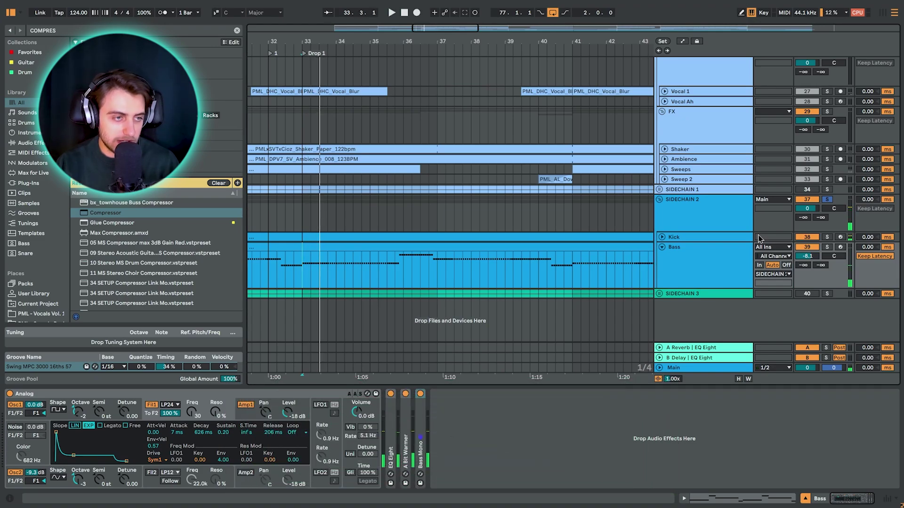
pyautogui.scroll(2, 759, 238)
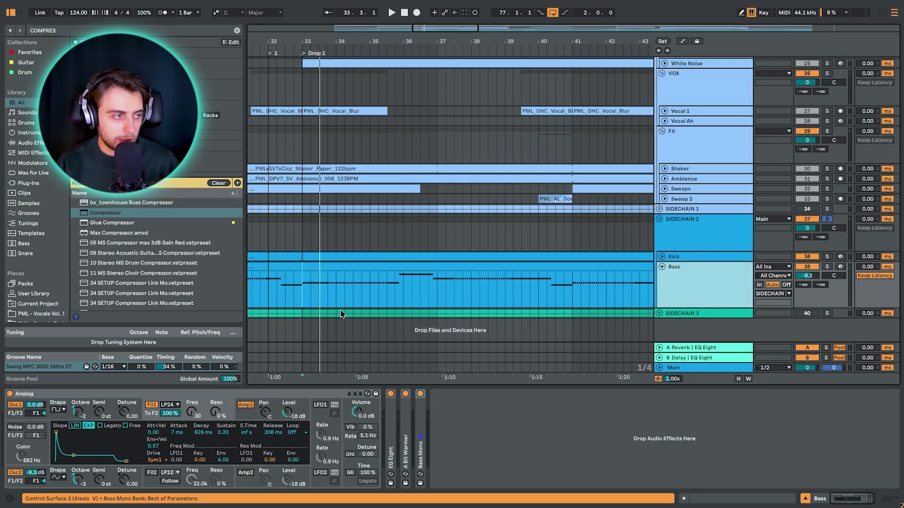
# Find the Shaper device and add it to the end of the SIDECHAIN 2 Bass track's device chain.
pyautogui.click(126, 30)
pyautogui.write('SHAPER')
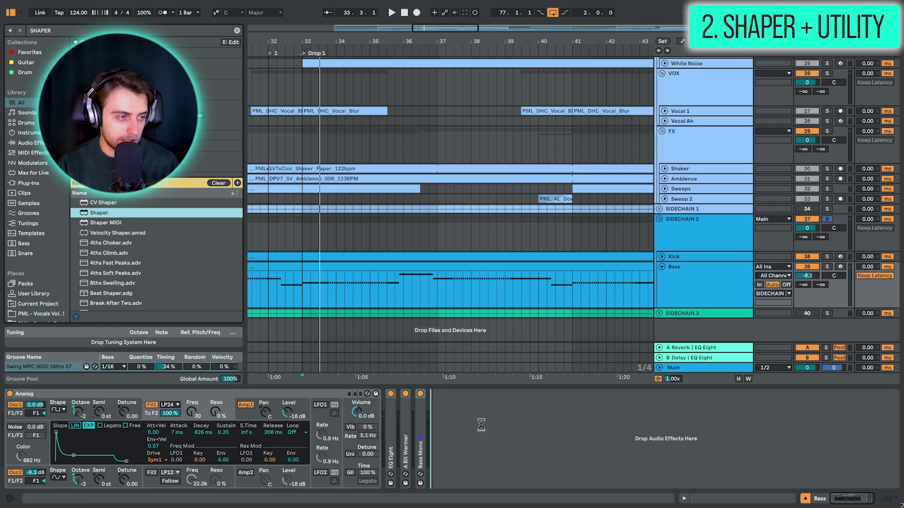
pyautogui.press('Return')
# Add a Utility after the Shaper on the Bass track and map the Shaper to the Utility's Gain.
pyautogui.click(59, 30)
pyautogui.write('UTILI')
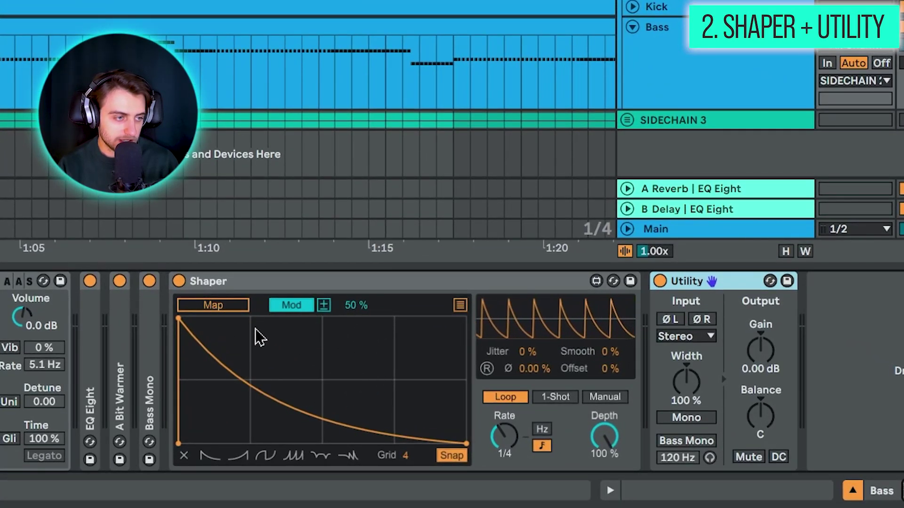
pyautogui.click(210, 306)
pyautogui.click(760, 349)
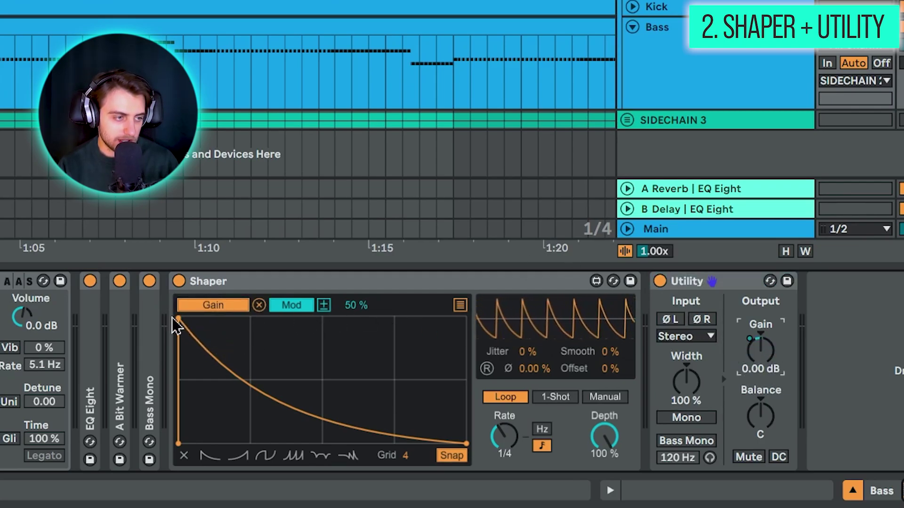
# With Snap off, shape the Shaper curve to rise to its maximum at mid-cycle and hold there until just before the end.
pyautogui.moveTo(178, 318); pyautogui.dragTo(330, 312)
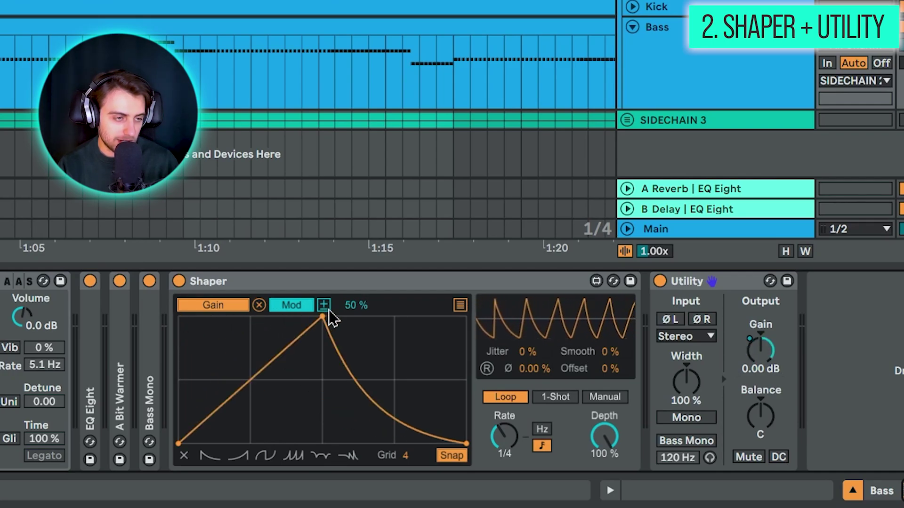
pyautogui.hotkey('ctrl', 'z')
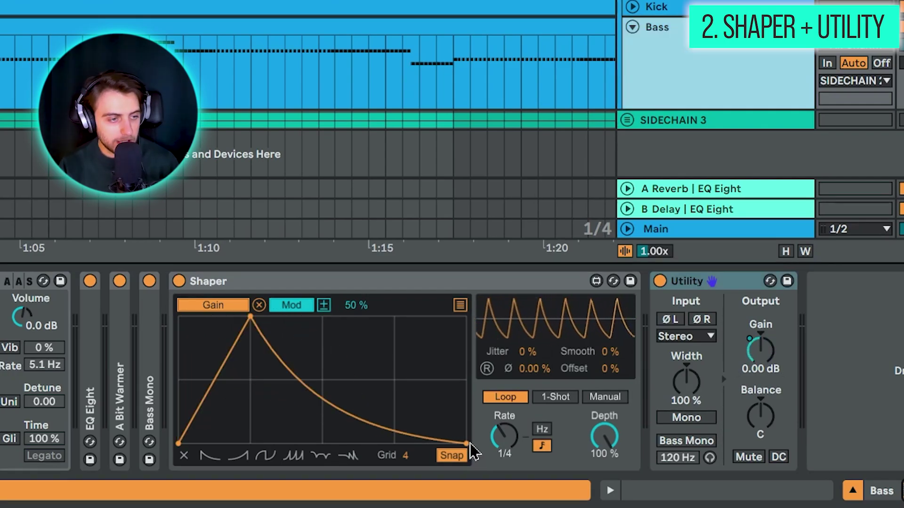
pyautogui.click(455, 459)
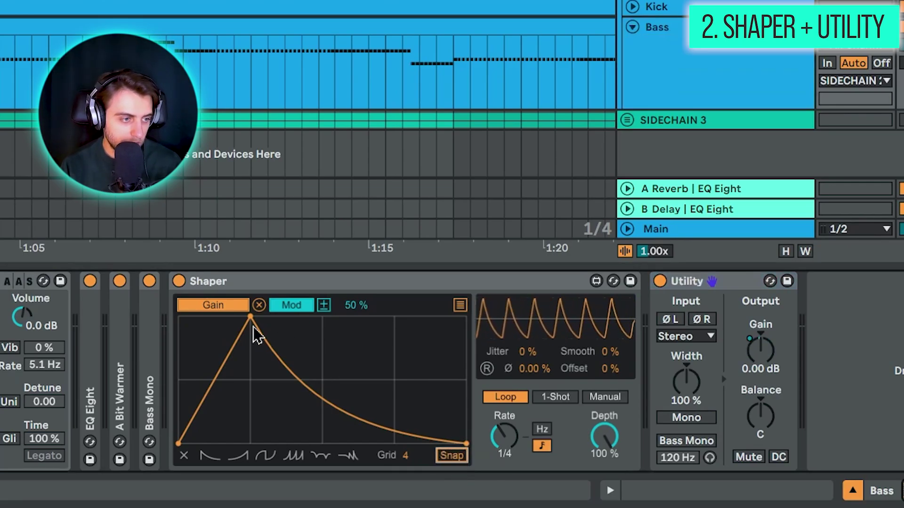
pyautogui.moveTo(250, 318); pyautogui.dragTo(326, 318)
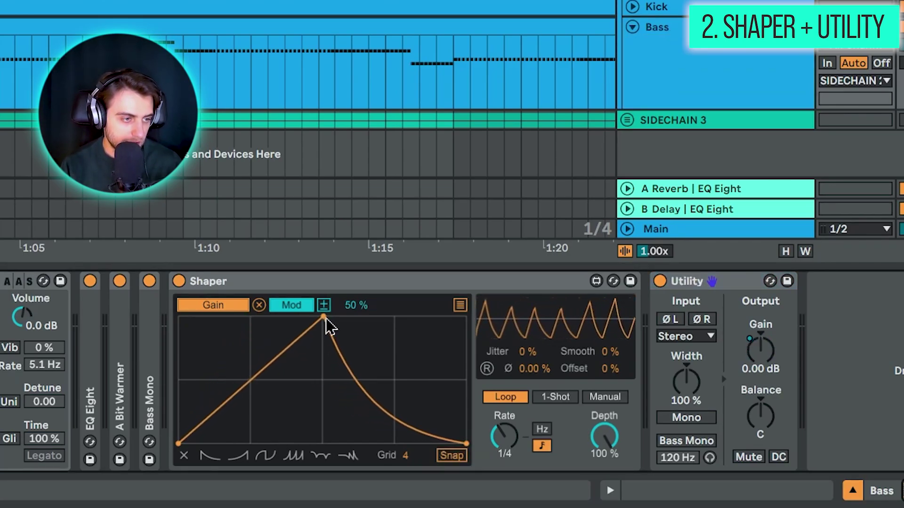
pyautogui.moveTo(360, 393); pyautogui.dragTo(456, 319)
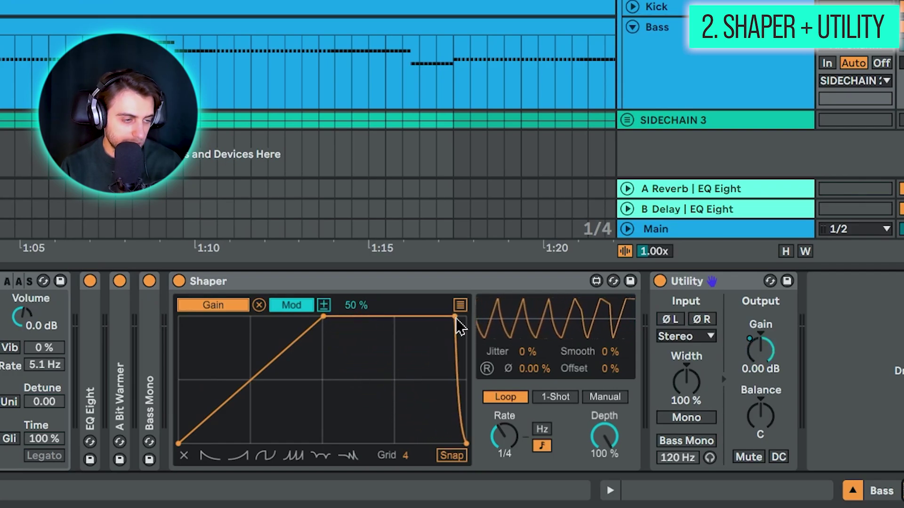
# Try changing the Utility's Gain against the Shaper modulation and reset it to 0.00 dB.
pyautogui.moveTo(760, 351)
pyautogui.mouseDown()
pyautogui.moveTo(760, 370)
pyautogui.moveTo(760, 361)
pyautogui.mouseUp()
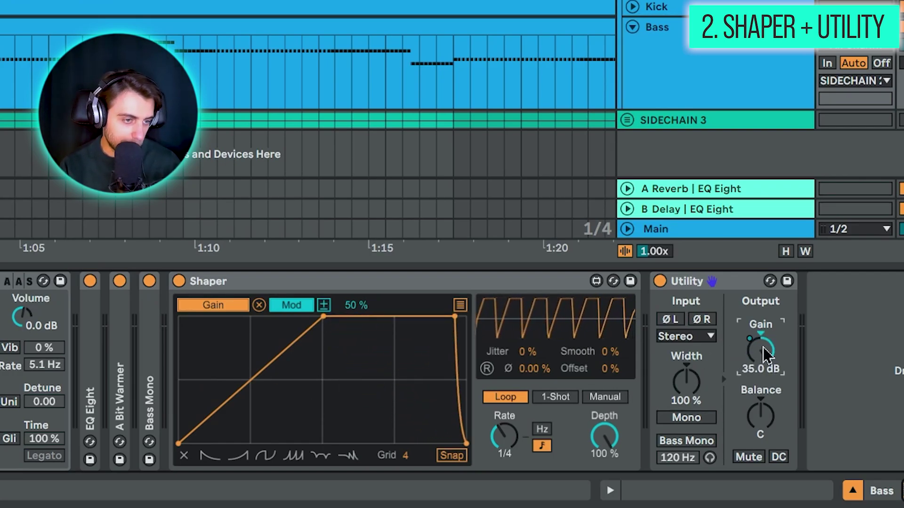
pyautogui.press('Delete')
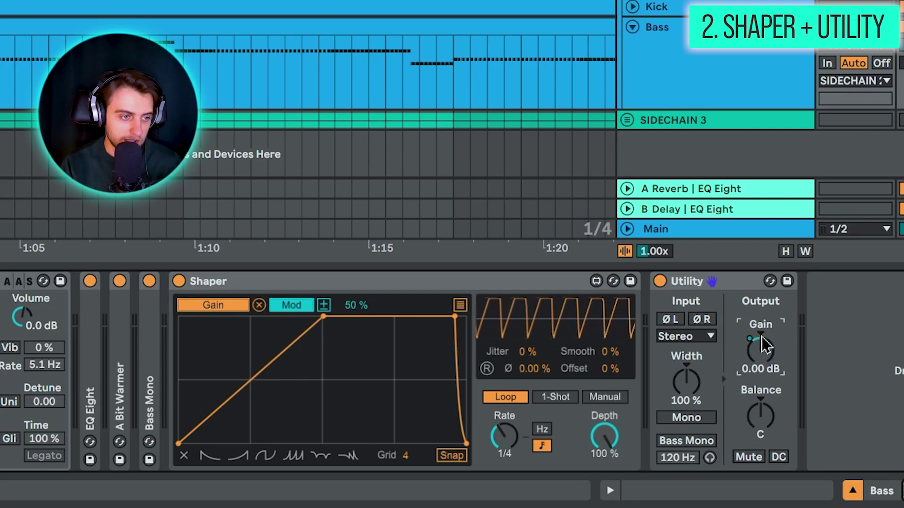
pyautogui.click(761, 345)
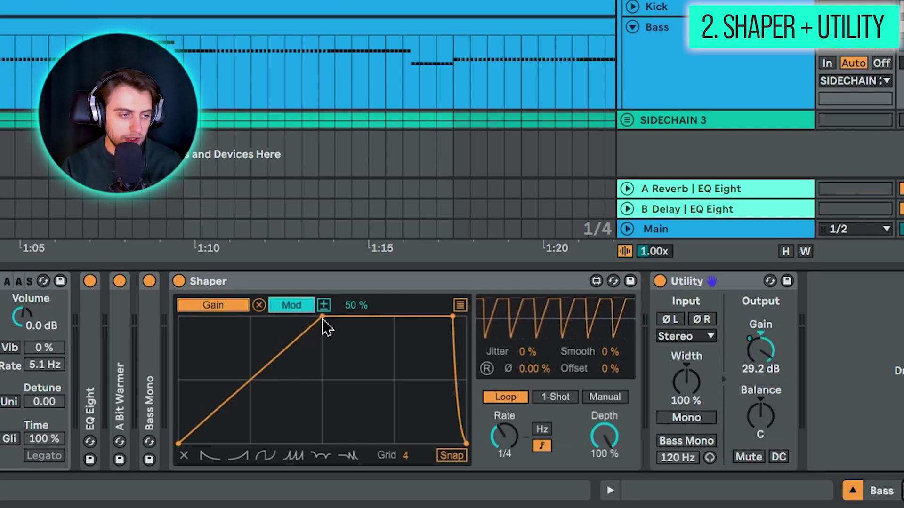
# Switch the Shaper's Gain mapping from Mod to Remote and set its maximum to 50%.
pyautogui.click(291, 305)
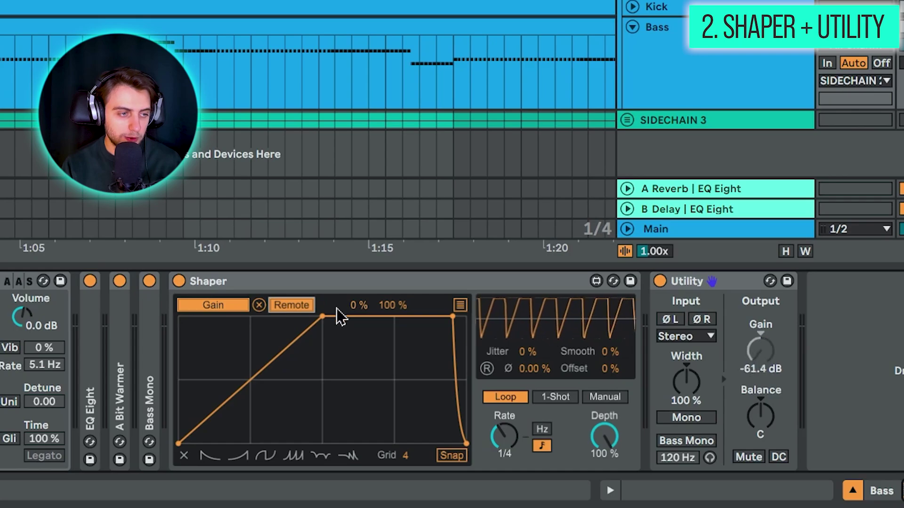
pyautogui.click(389, 307)
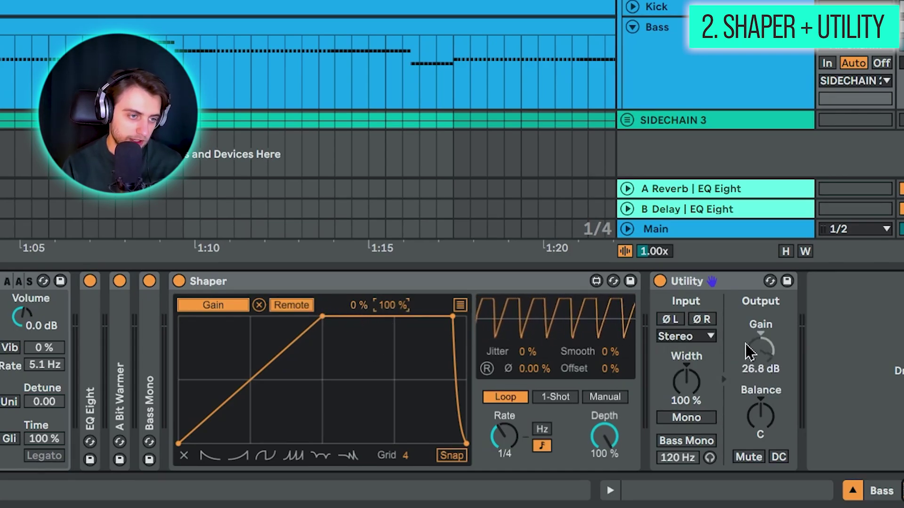
pyautogui.click(399, 307)
pyautogui.write('50')
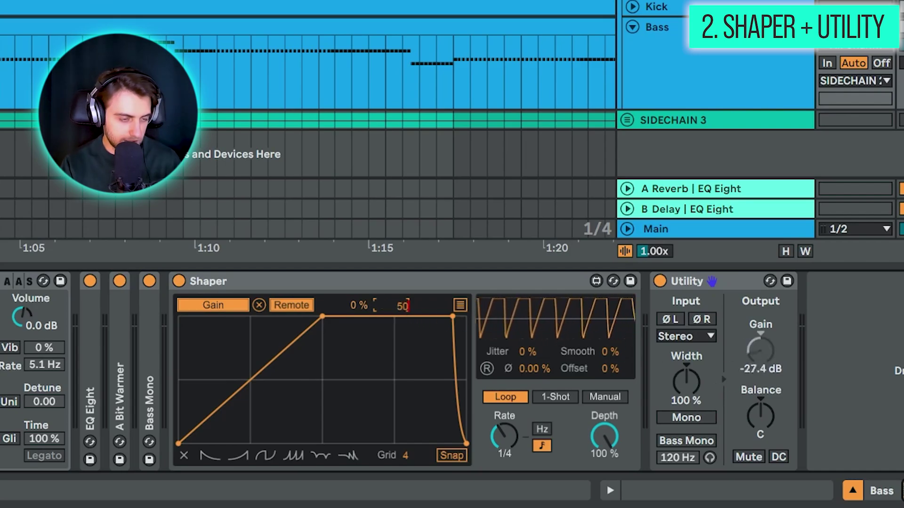
pyautogui.press('Return')
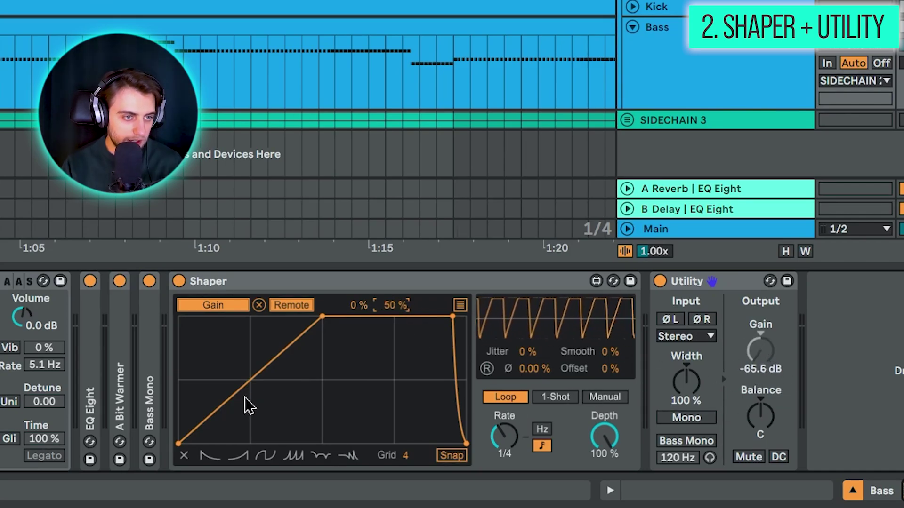
# Audition the loop and move the Shaper curve's peak earlier to about a third of the cycle, leaving Snap off.
pyautogui.press('space')
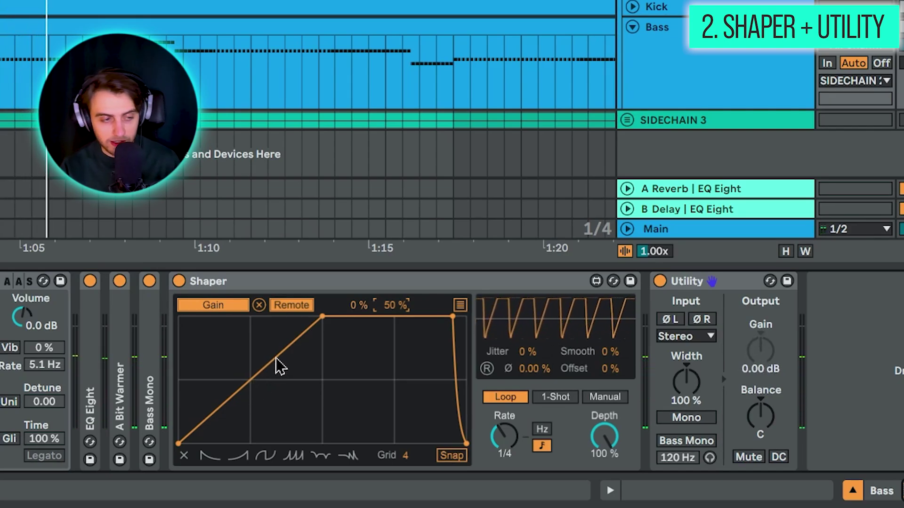
pyautogui.click(449, 457)
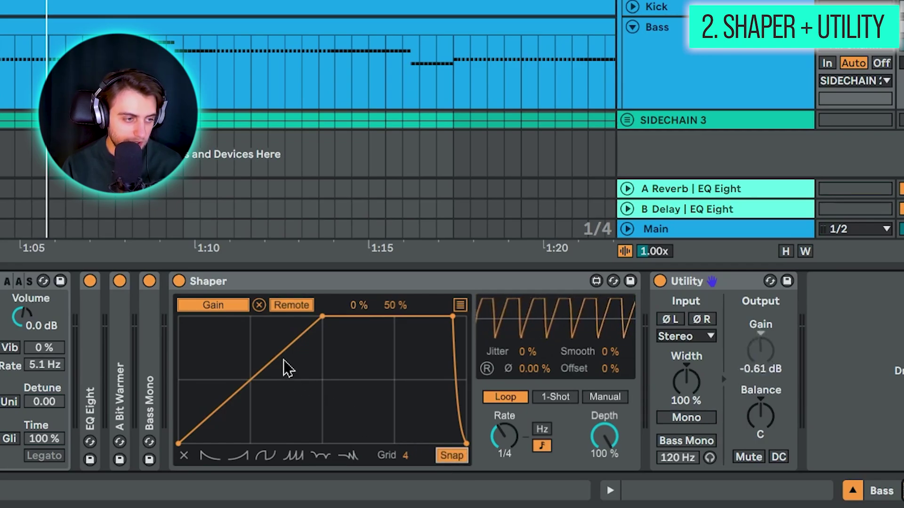
pyautogui.moveTo(278, 356); pyautogui.dragTo(262, 343)
pyautogui.click(452, 456)
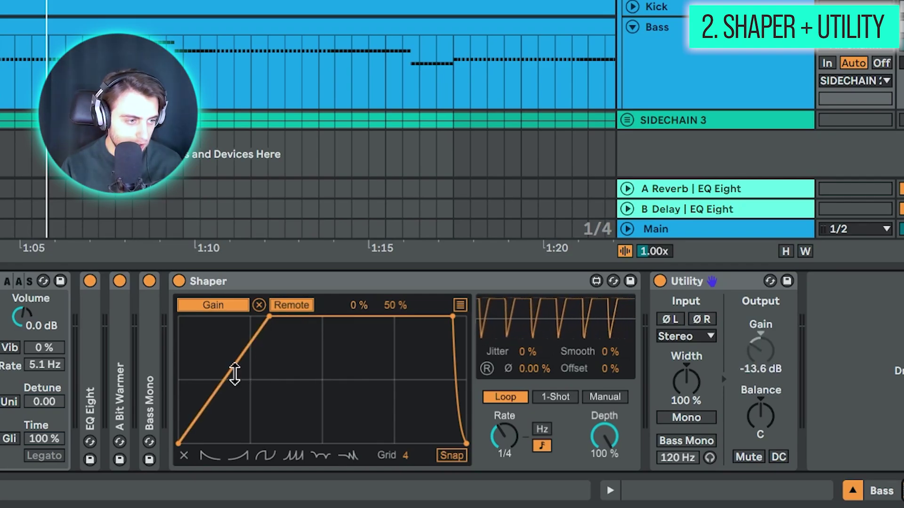
# Bend the Shaper curve's rise downward into a slow-starting curve and raise its start point to about 30% height.
pyautogui.moveTo(224, 380); pyautogui.dragTo(223, 407)
pyautogui.moveTo(178, 443); pyautogui.dragTo(169, 409)
pyautogui.press('space')
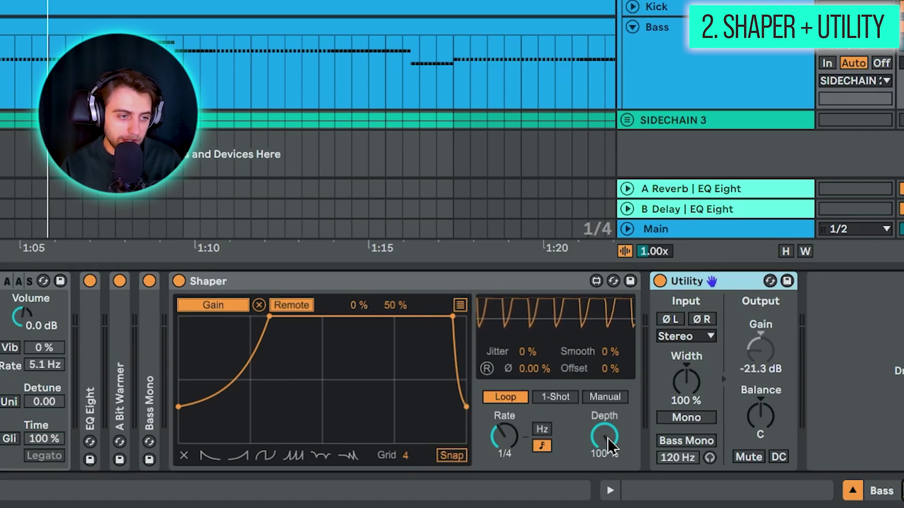
# Try lowering the Shaper's Depth to 0.00% and return it to 100%.
pyautogui.moveTo(607, 438); pyautogui.dragTo(607, 475)
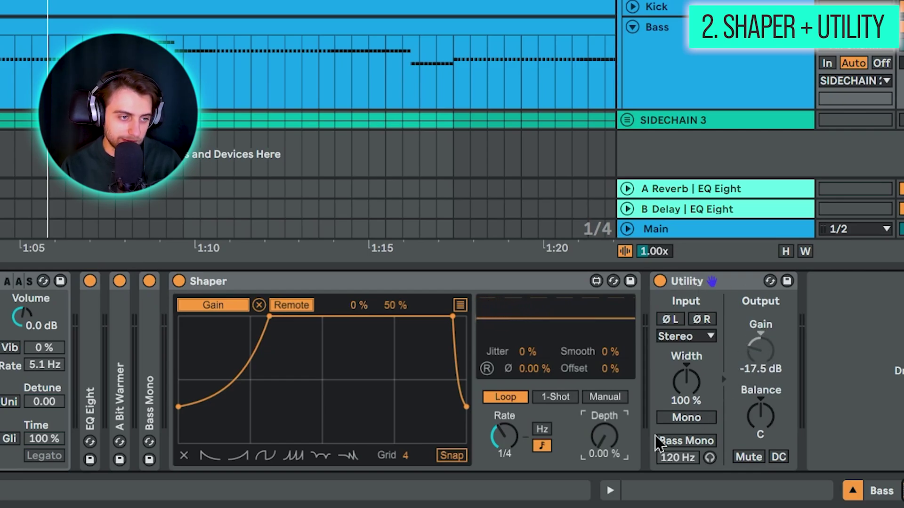
pyautogui.moveTo(605, 437); pyautogui.dragTo(605, 400)
# Adjust the minimum of the Shaper's Gain mapping, trying 39%, and raise the curve's start point to about mid-height.
pyautogui.moveTo(180, 408); pyautogui.dragTo(127, 414)
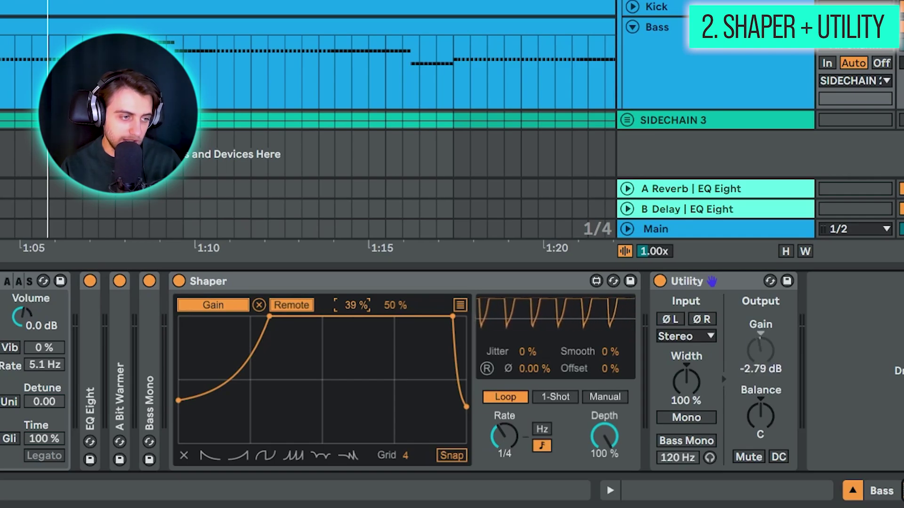
pyautogui.moveTo(357, 305); pyautogui.dragTo(370, 314)
pyautogui.moveTo(179, 401); pyautogui.dragTo(179, 382)
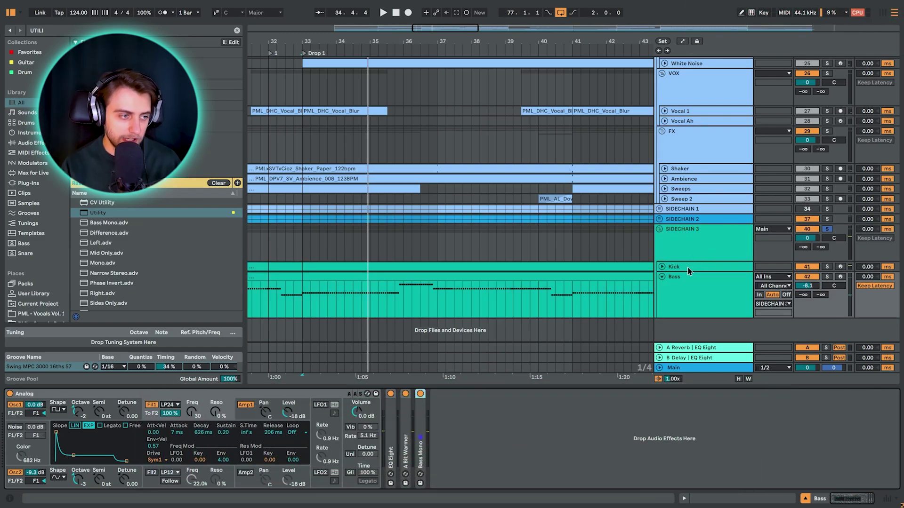
# Listen to the SIDECHAIN 3 kick and bass, and add an EQ Eight to the end of its Bass track's device chain.
pyautogui.press('space')
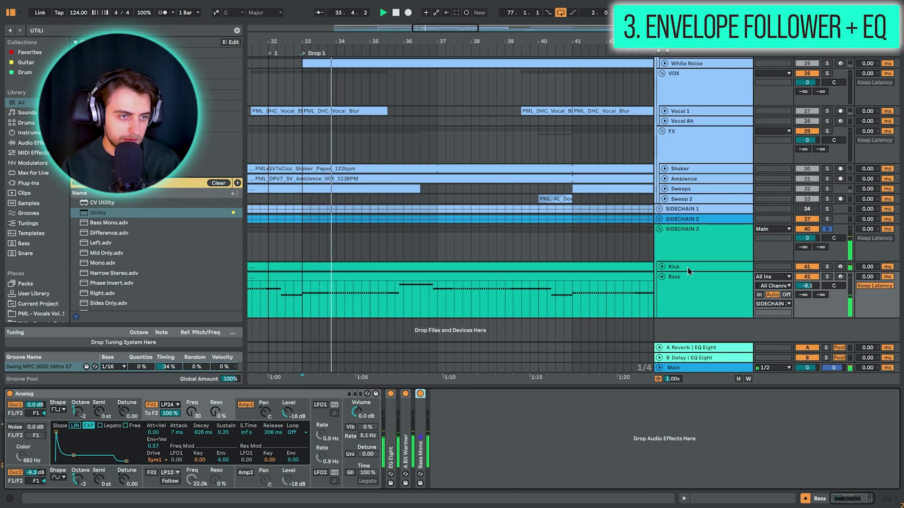
pyautogui.click(84, 34)
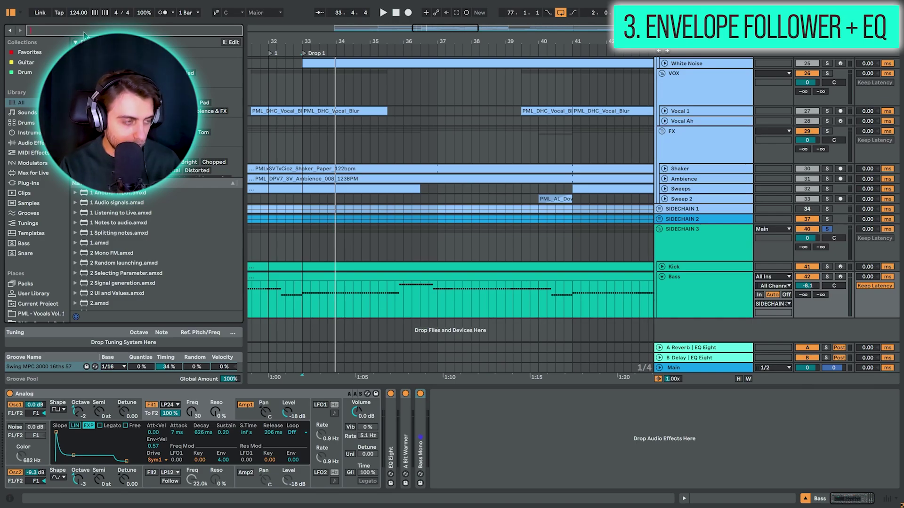
pyautogui.write('EQ EIGHT')
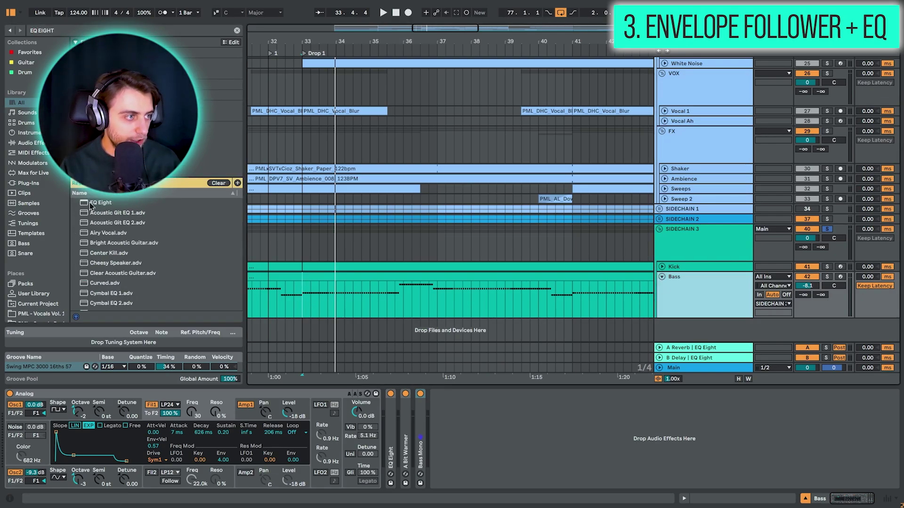
pyautogui.moveTo(91, 205); pyautogui.dragTo(504, 449)
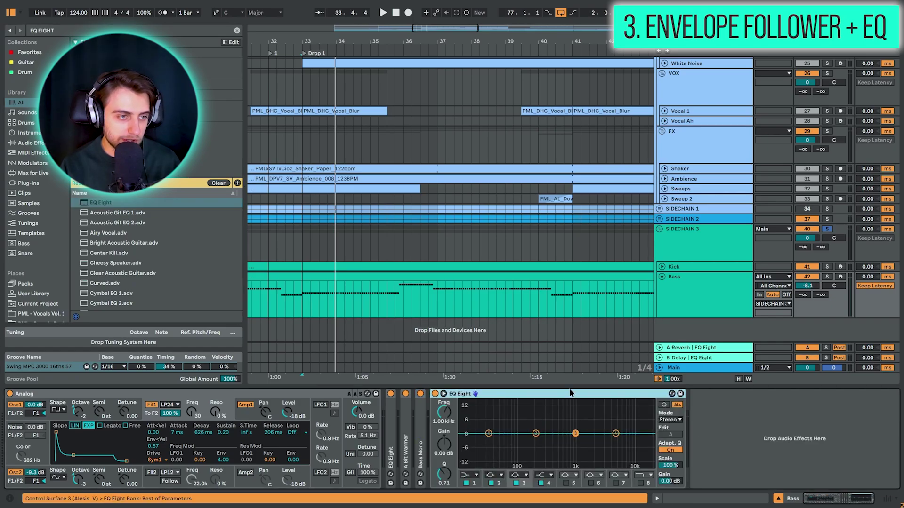
# Add an Envelope Follower after the Auto Filter on the SIDECHAIN 3 Kick track and raise its Gain to about 4.9 dB during playback.
pyautogui.click(686, 269)
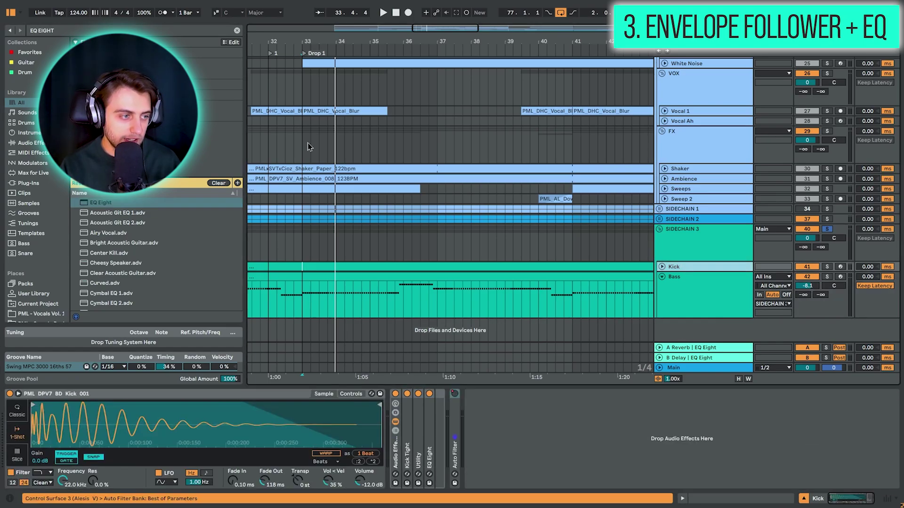
pyautogui.doubleClick(82, 30)
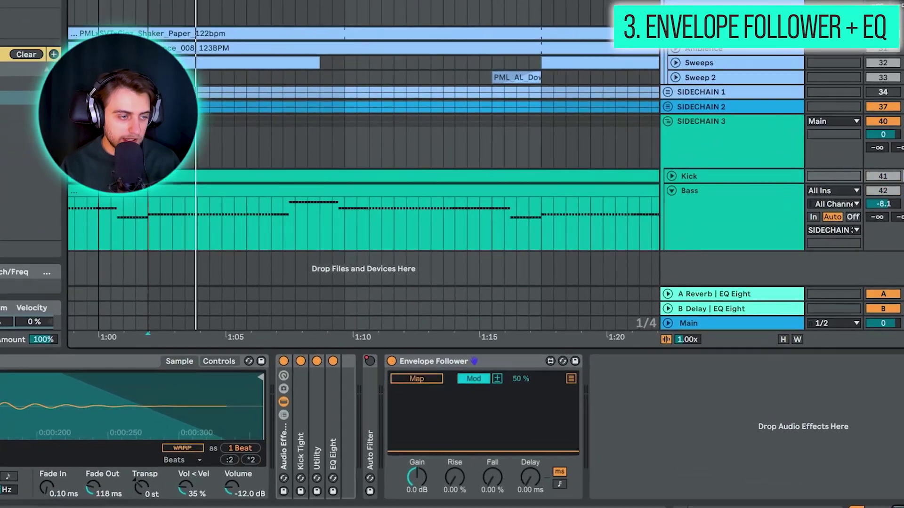
pyautogui.press('space')
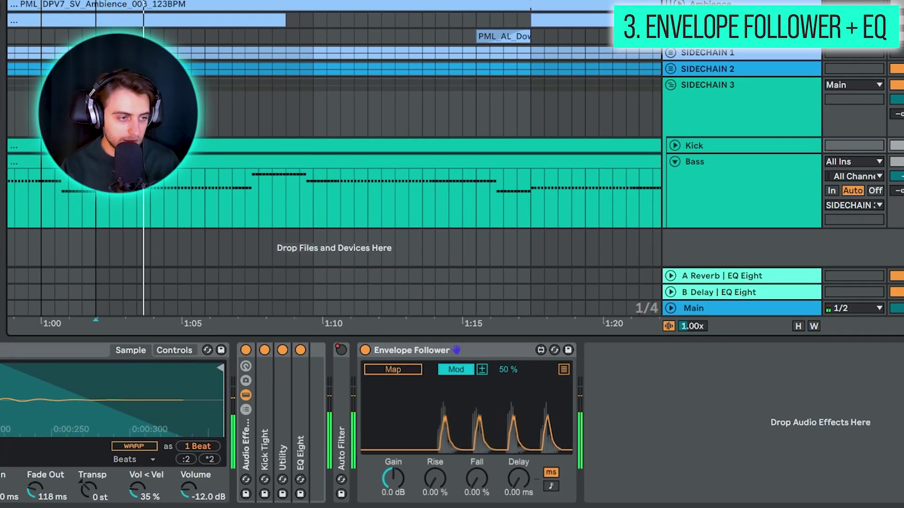
pyautogui.press('space')
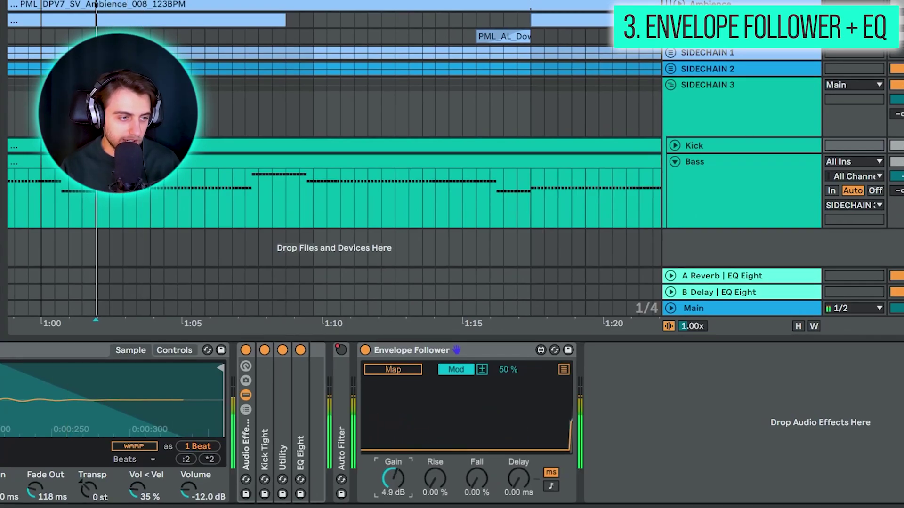
# Shape band 1 of the SIDECHAIN 3 Bass track's EQ Eight into a wide low shelf at about 198 Hz, Q 0.10 and near 0 dB gain.
pyautogui.moveTo(398, 484); pyautogui.dragTo(398, 476)
pyautogui.click(725, 185)
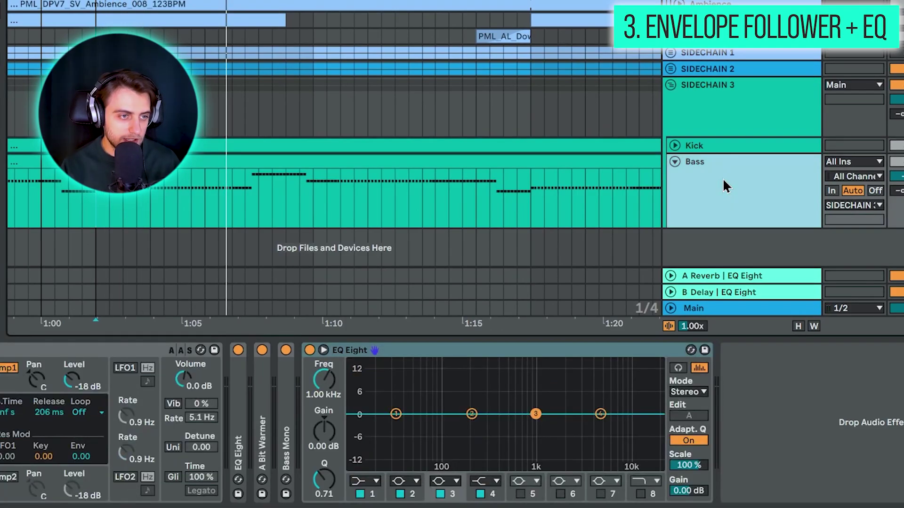
pyautogui.moveTo(395, 413); pyautogui.dragTo(440, 427)
pyautogui.moveTo(445, 458); pyautogui.dragTo(455, 456)
pyautogui.moveTo(329, 487)
pyautogui.mouseDown()
pyautogui.moveTo(329, 473)
pyautogui.moveTo(329, 504)
pyautogui.mouseUp()
pyautogui.moveTo(452, 462); pyautogui.dragTo(471, 415)
# Turn off bands 2, 3 and 4 of the Bass track's EQ Eight.
pyautogui.click(400, 493)
pyautogui.click(440, 493)
pyautogui.click(479, 494)
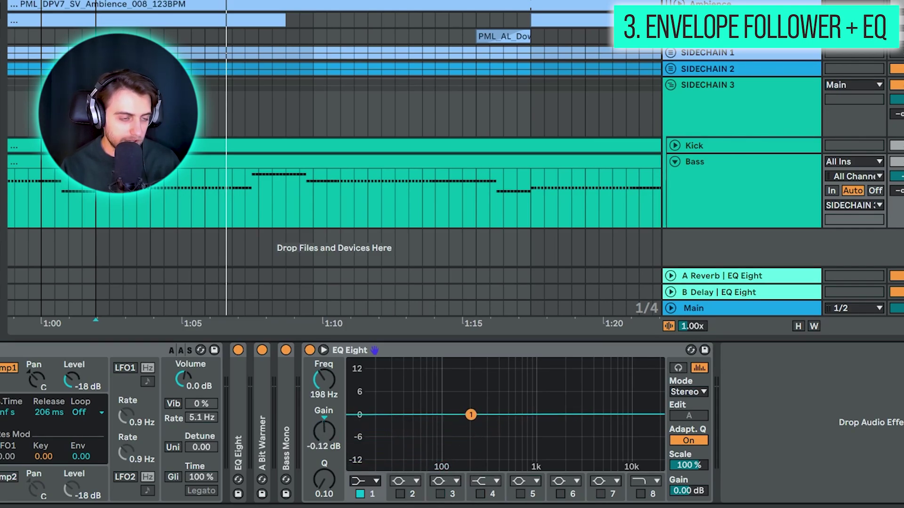
# Switch the Kick's Envelope Follower from Mod to Remote and map it to the band 1 gain of the Bass track's EQ Eight.
pyautogui.click(737, 147)
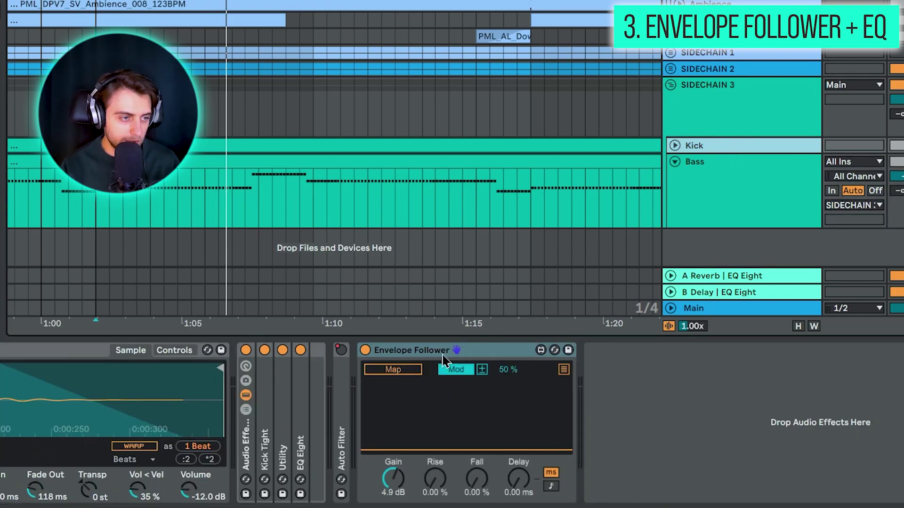
pyautogui.click(455, 371)
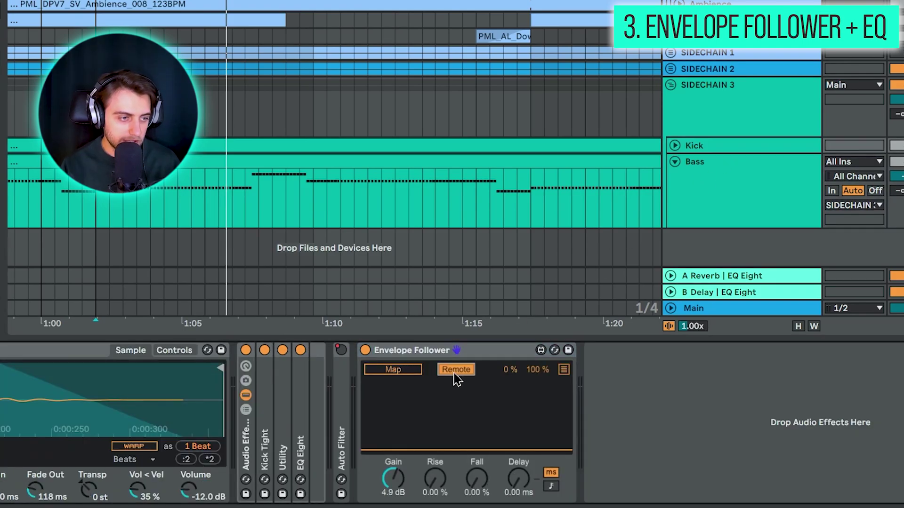
pyautogui.click(409, 372)
pyautogui.click(722, 210)
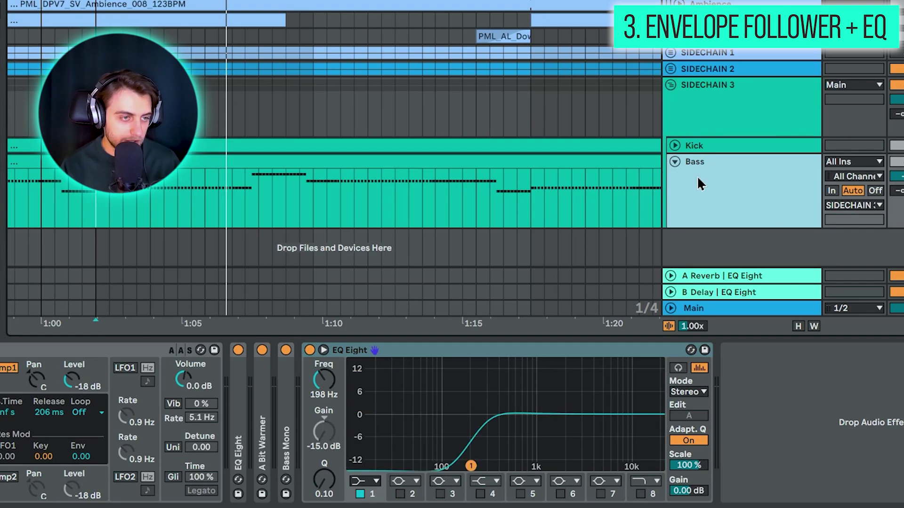
pyautogui.click(710, 150)
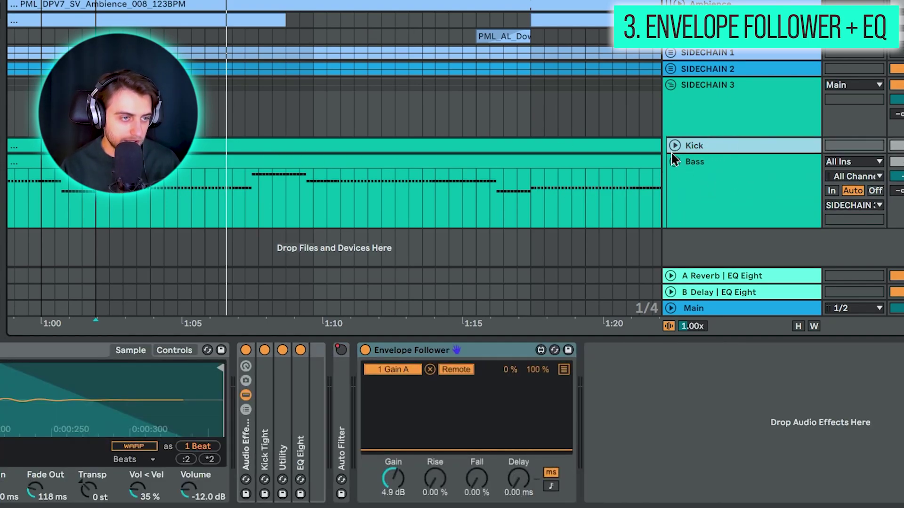
# Play the SIDECHAIN 3 section and examine how band 1 moves in the Bass track's EQ Eight.
pyautogui.click(177, 214)
pyautogui.click(96, 213)
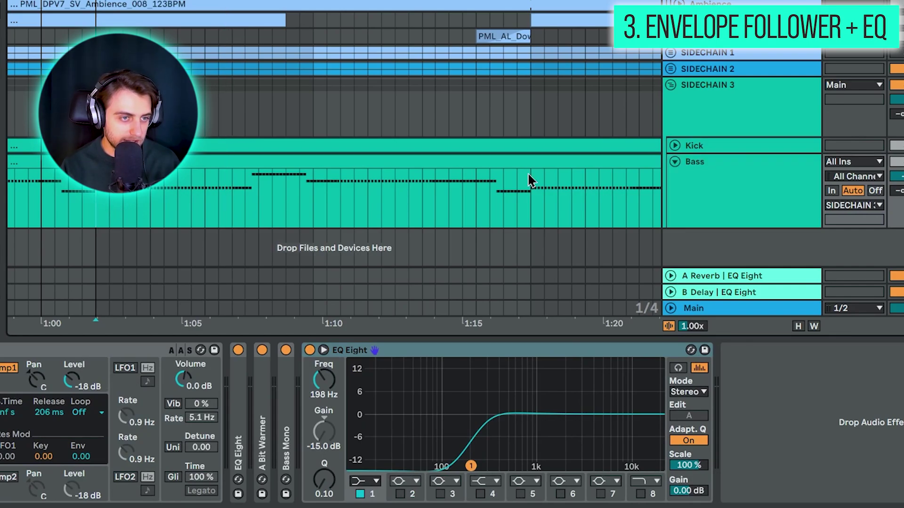
pyautogui.press('space')
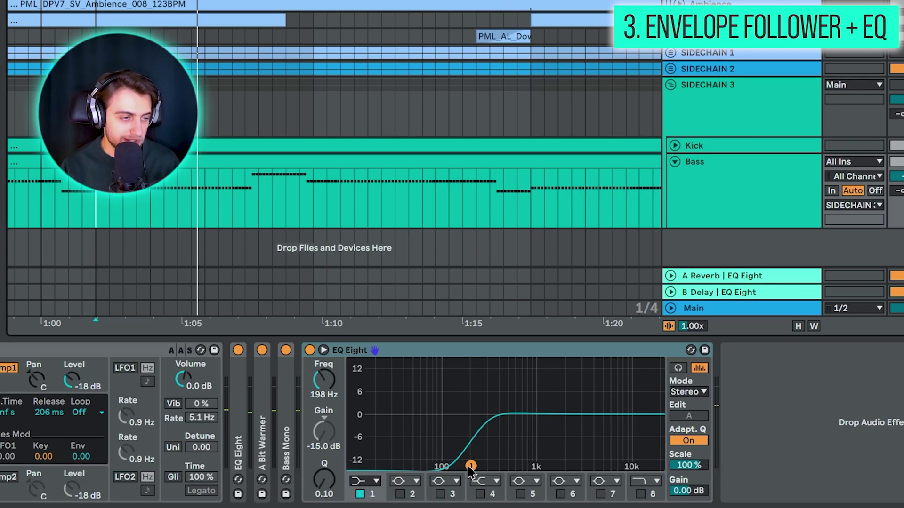
# Set the Envelope Follower's band 1 gain mapping to a minimum of 50% and a maximum of 0%.
pyautogui.click(784, 146)
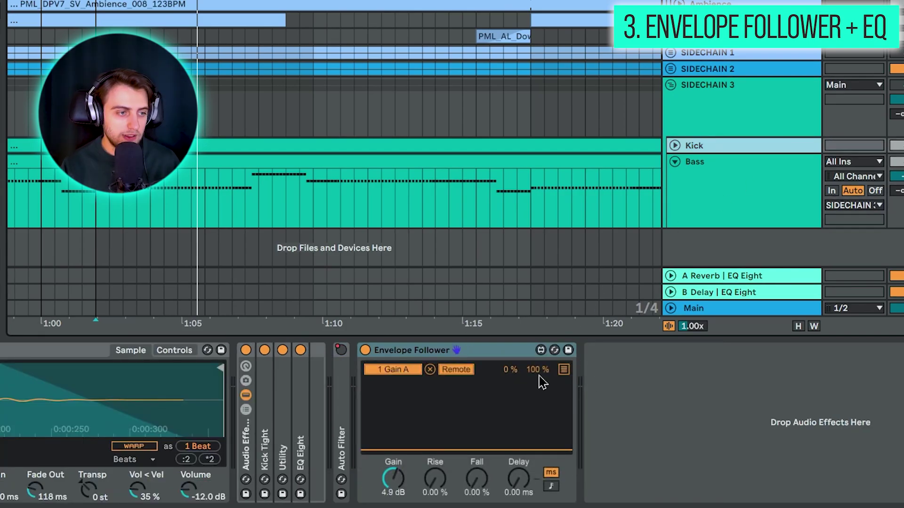
pyautogui.click(511, 369)
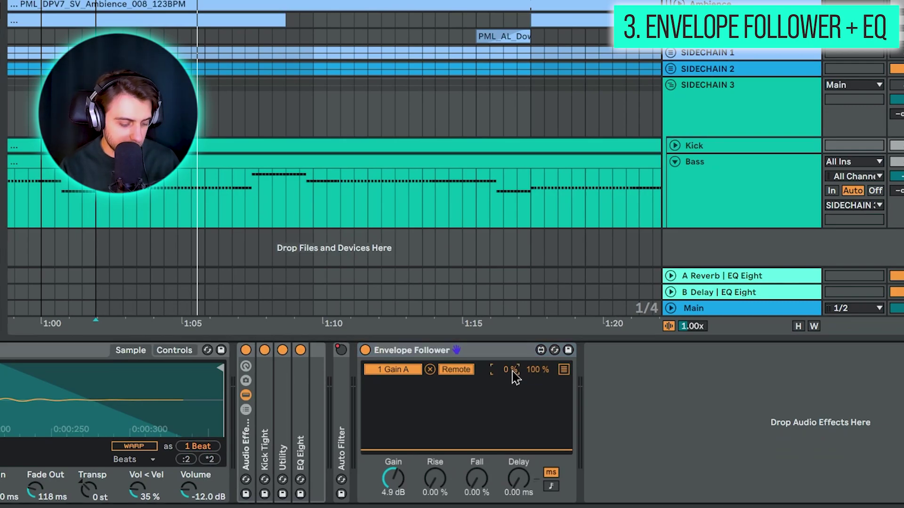
pyautogui.write('50')
pyautogui.press('Return')
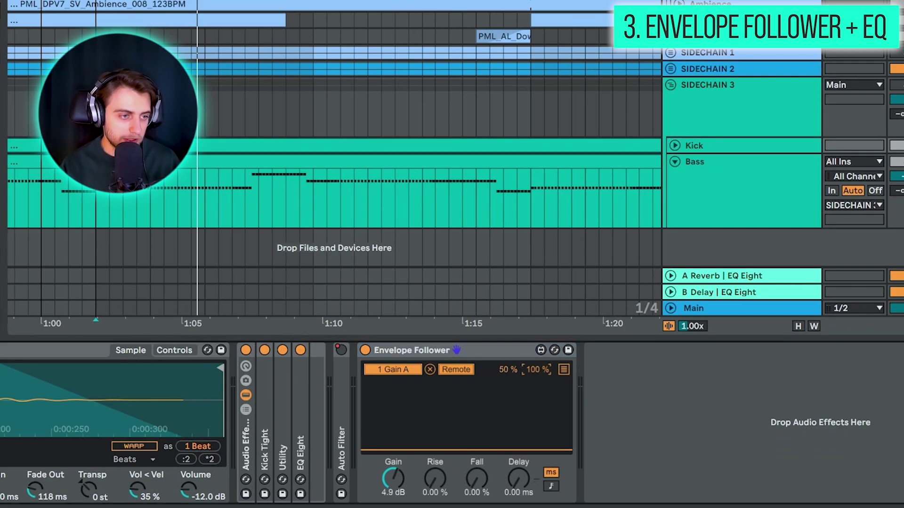
# Turn on the SIDECHAIN 3 group and play the kick and bass with the Bass track's EQ Eight in view.
pyautogui.click(722, 182)
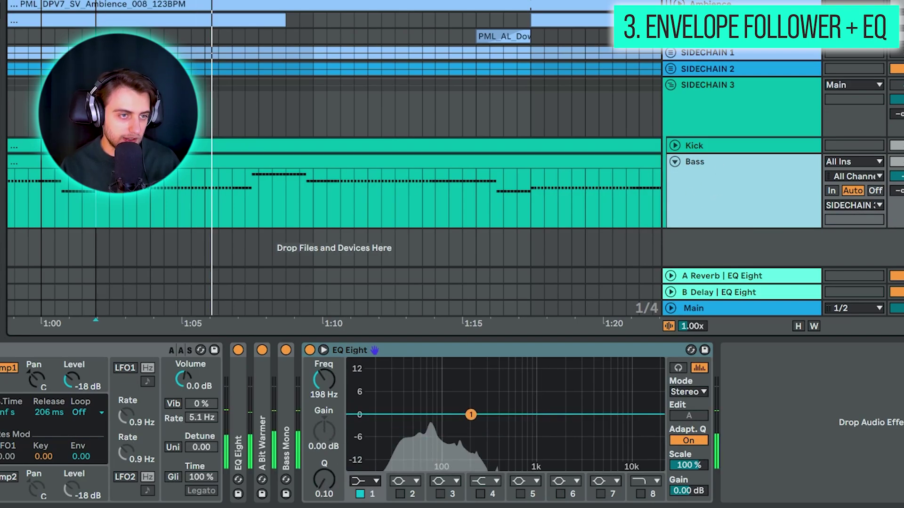
pyautogui.press('space')
pyautogui.click(897, 85)
pyautogui.press('space')
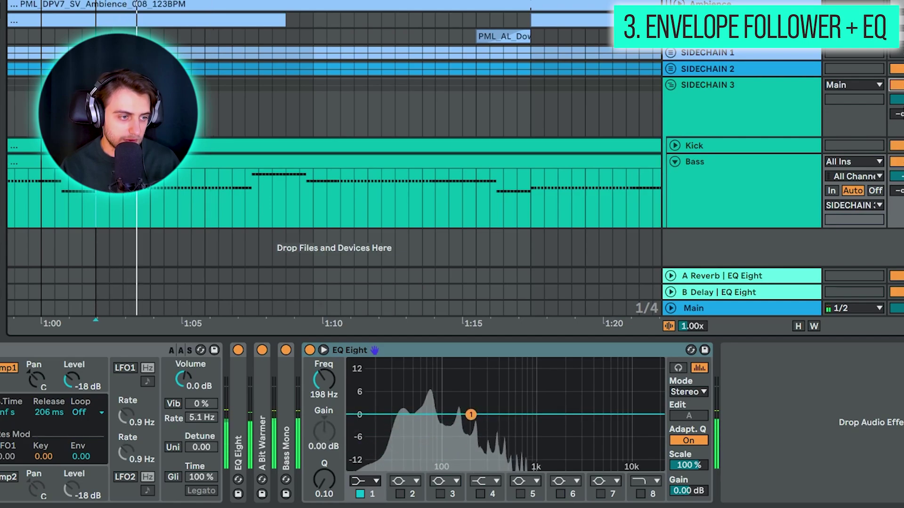
# Audition the bass's upper frequencies using a low cut at about 250 Hz in a temporary second EQ Eight.
pyautogui.press('space')
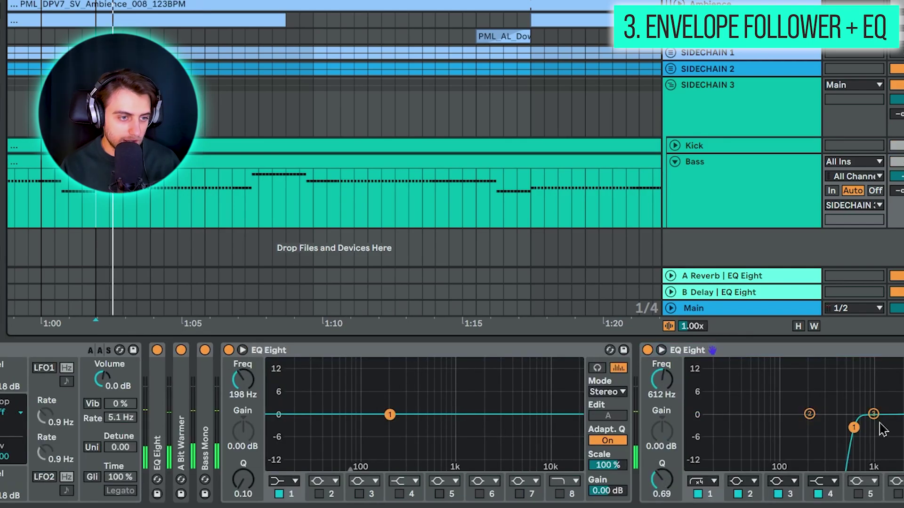
pyautogui.press('space')
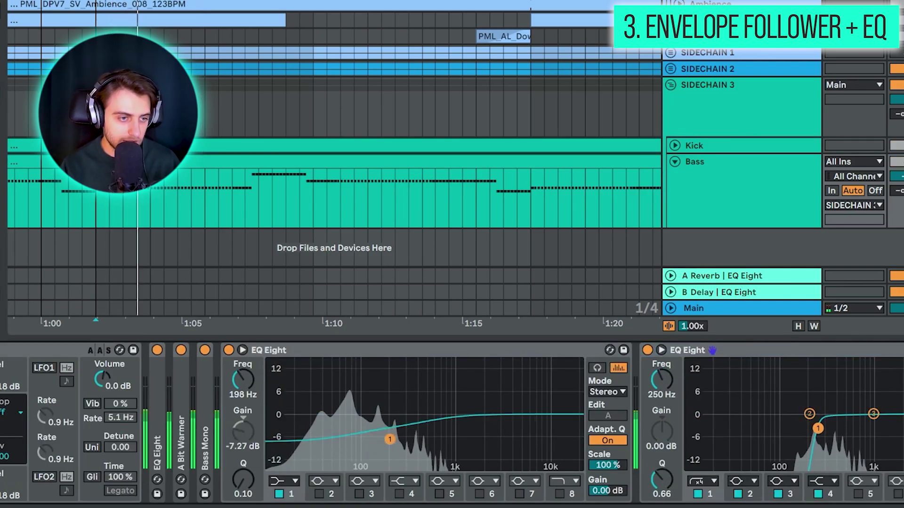
pyautogui.press('space')
pyautogui.click(827, 352)
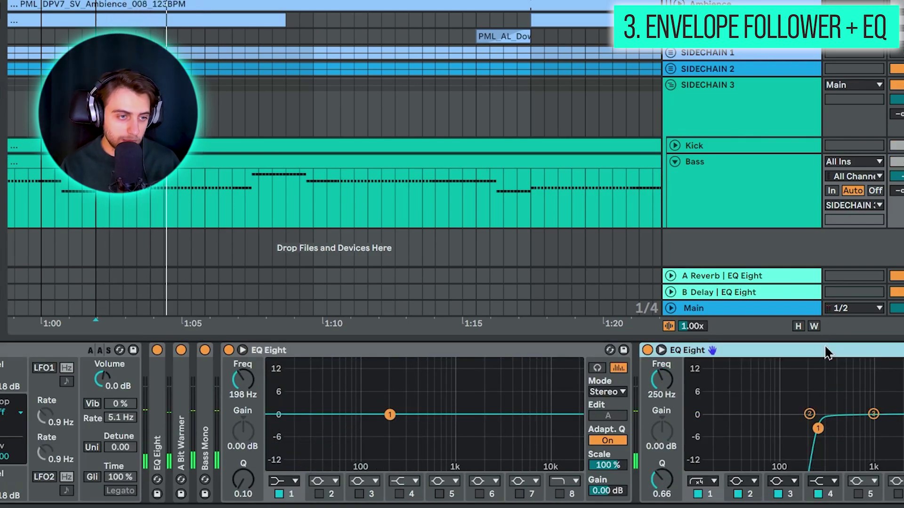
# Switch the second EQ Eight's band 1 to a high cut, audition the low end from about 65 Hz, and delete that EQ Eight.
pyautogui.moveTo(818, 427); pyautogui.dragTo(709, 429)
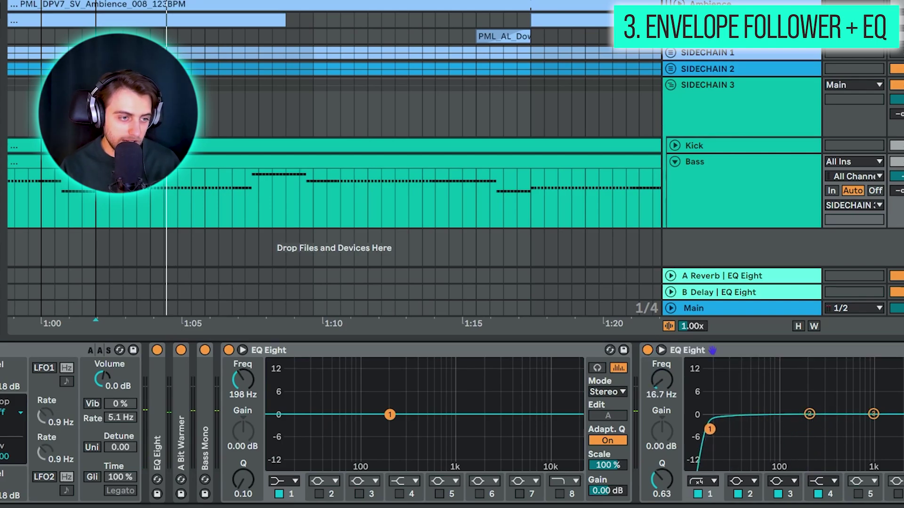
pyautogui.click(702, 481)
pyautogui.click(703, 489)
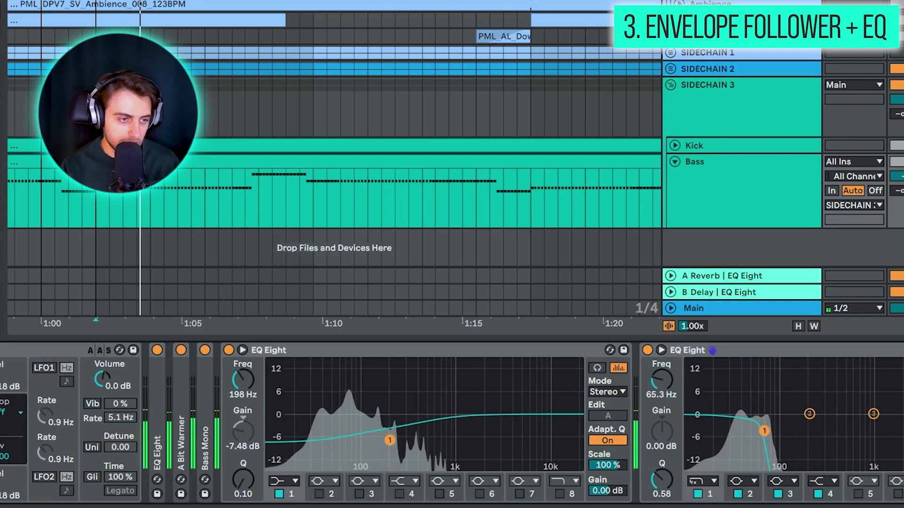
pyautogui.moveTo(765, 429); pyautogui.dragTo(779, 430)
pyautogui.click(776, 354)
pyautogui.press('Delete')
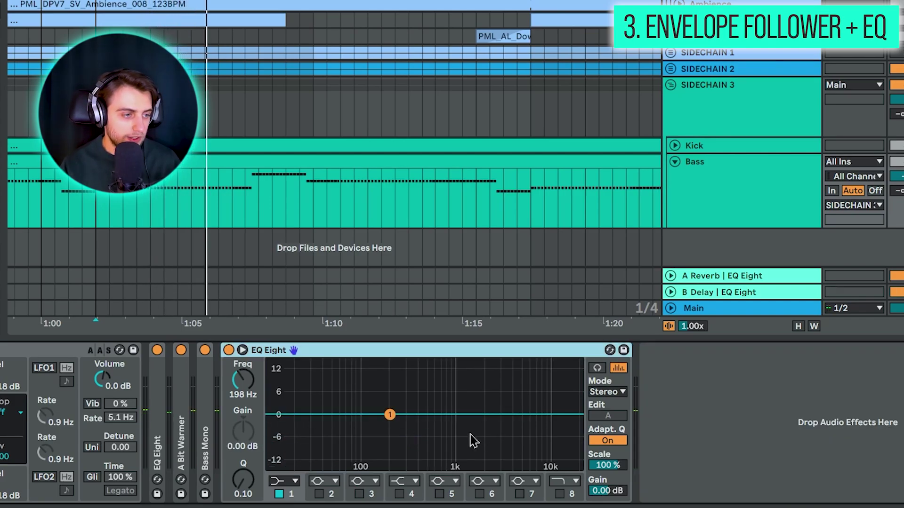
# Set the Bass EQ Eight's band 1 to about 225 Hz with Q 0.12, and raise the Kick's Envelope Follower Gain to about 6.5 dB.
pyautogui.moveTo(243, 384); pyautogui.dragTo(243, 387)
pyautogui.moveTo(256, 478); pyautogui.dragTo(243, 440)
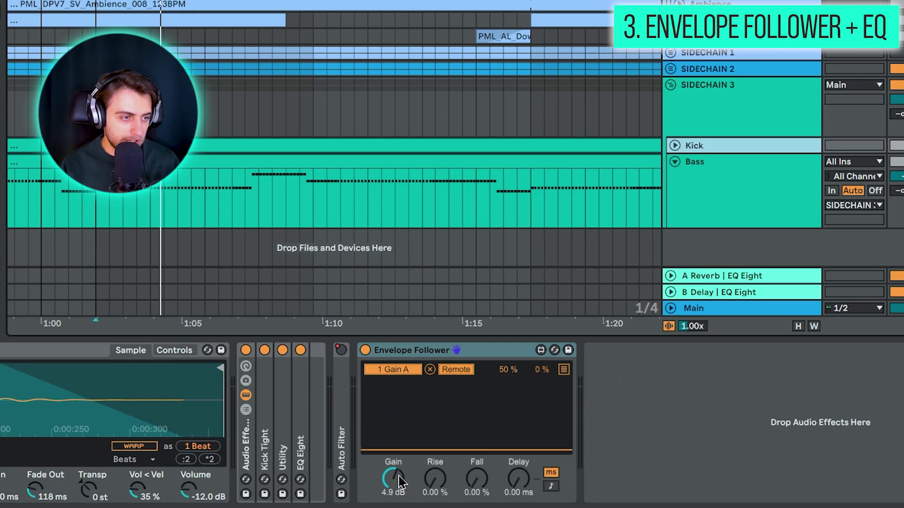
pyautogui.moveTo(399, 481); pyautogui.dragTo(399, 477)
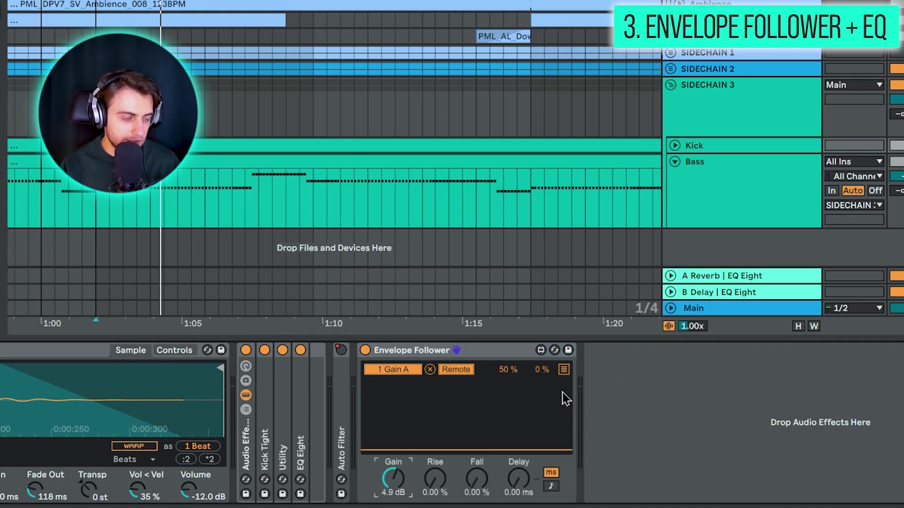
pyautogui.press('space')
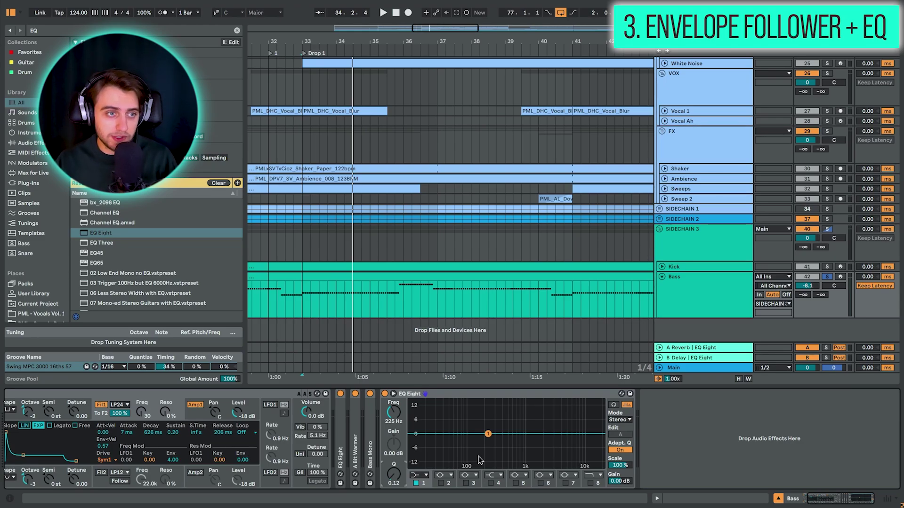
# Unfold the SIDECHAIN 2 group and display its Bass track's Shaper and Utility devices.
pyautogui.click(676, 267)
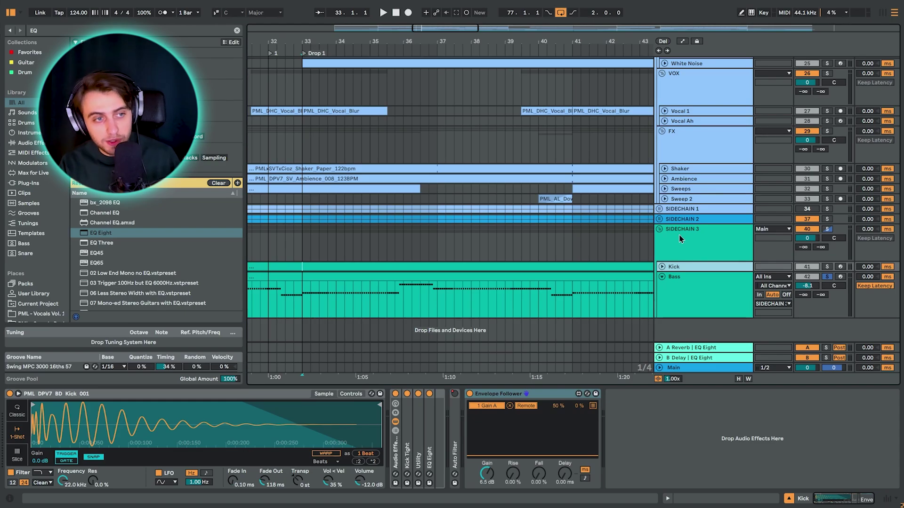
pyautogui.doubleClick(680, 219)
pyautogui.click(688, 290)
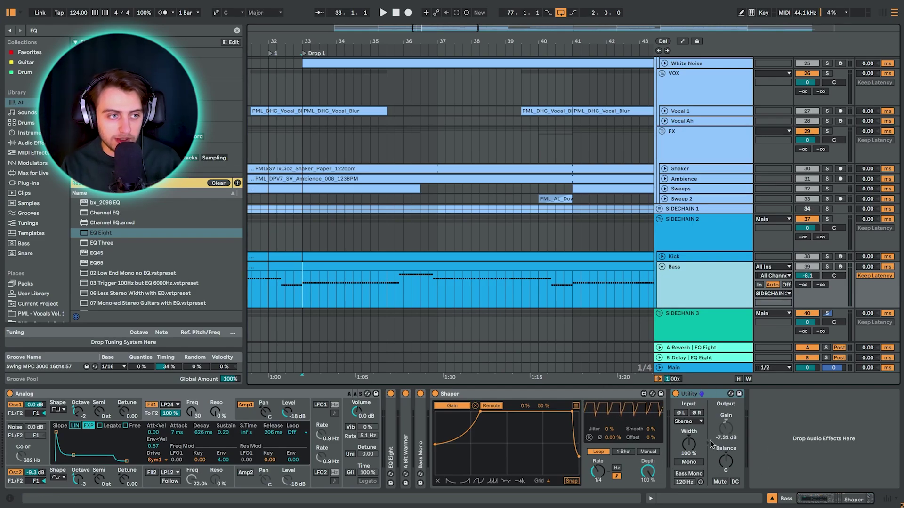
pyautogui.click(507, 398)
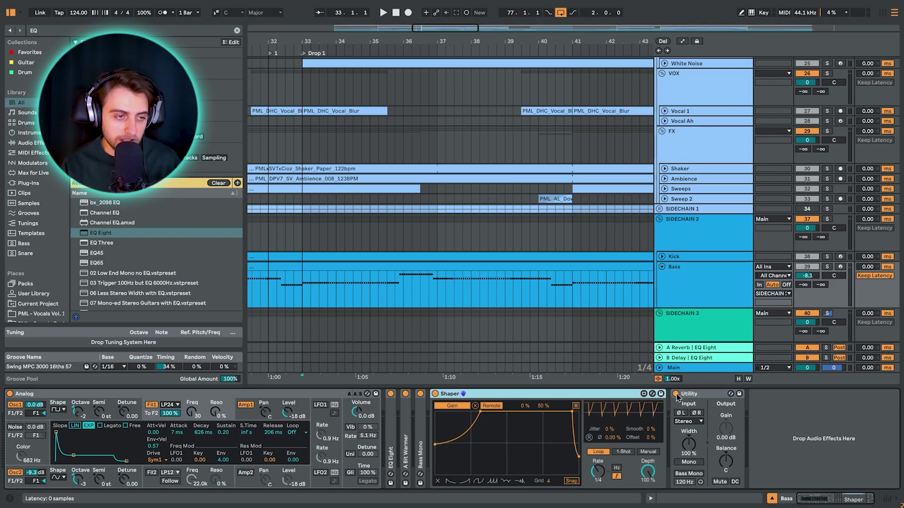
# Show the Utility's Device On automation on the SIDECHAIN 2 Bass track and automate it off from bar 37 to bar 41.
pyautogui.rightClick(676, 396)
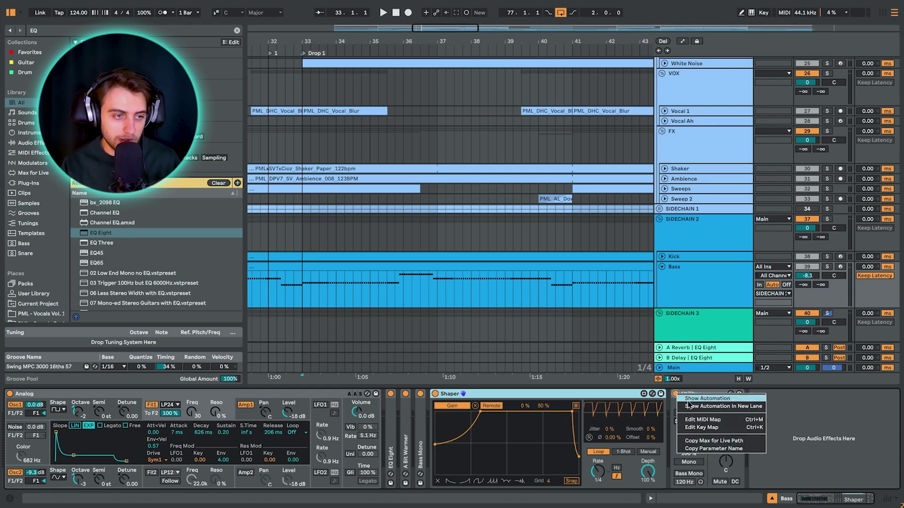
pyautogui.click(688, 405)
pyautogui.moveTo(437, 299); pyautogui.dragTo(544, 297)
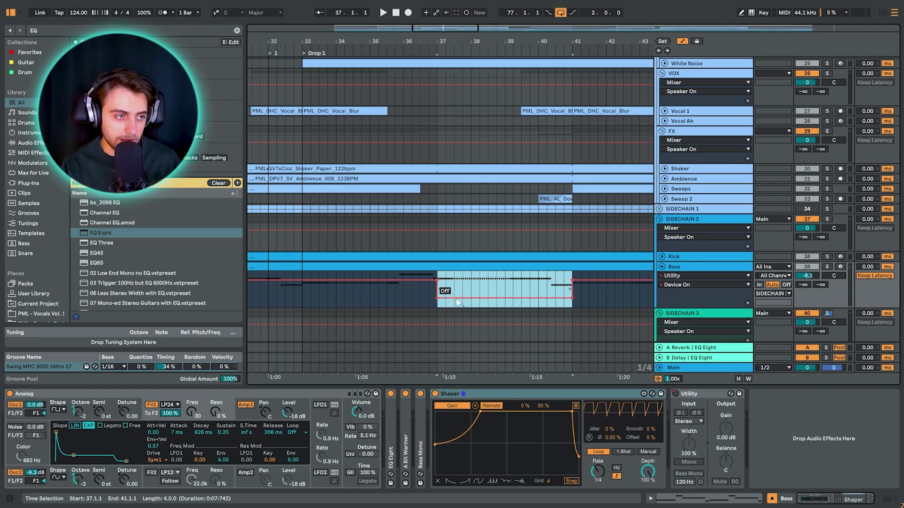
pyautogui.click(440, 304)
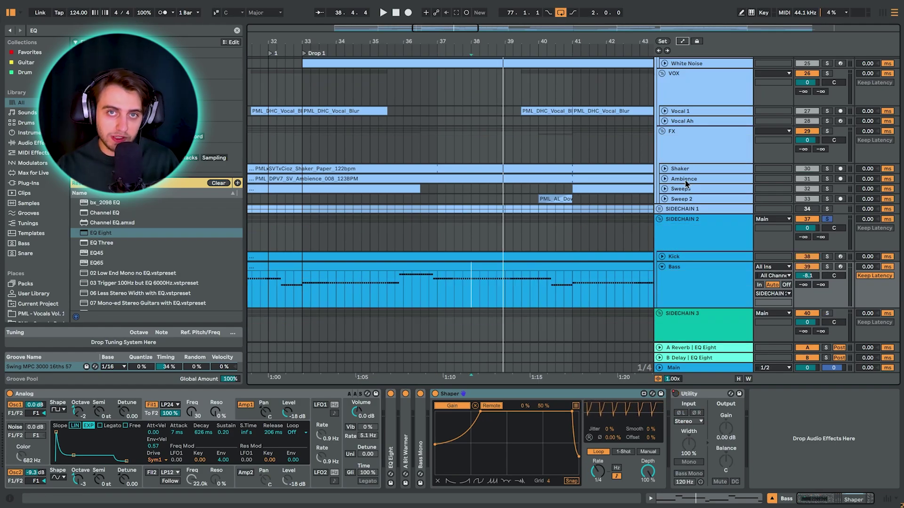